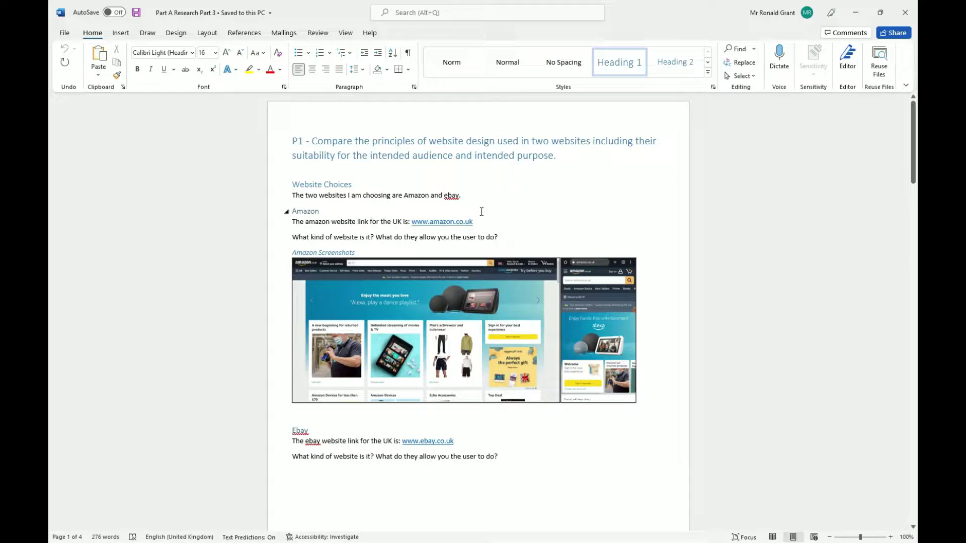
# Review the Website Choices section, highlighting the two-websites sentence, the Amazon link line and 'website'.
pyautogui.click(437, 184)
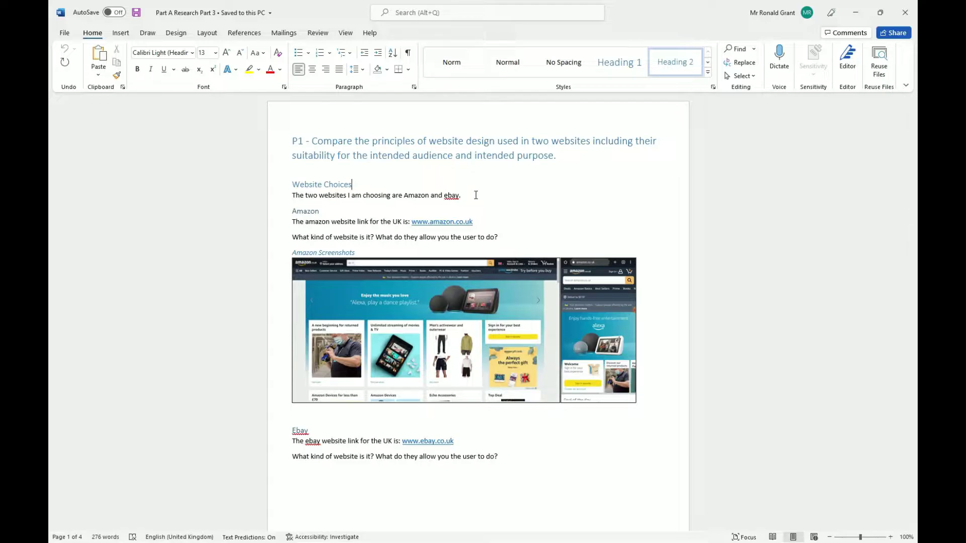
pyautogui.scroll(5, 473, 193)
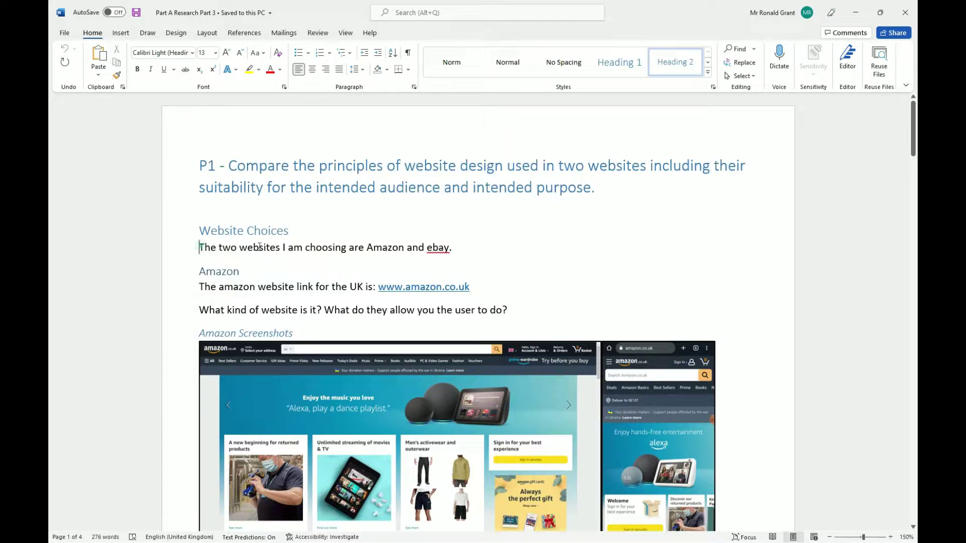
pyautogui.moveTo(197, 247); pyautogui.dragTo(459, 249)
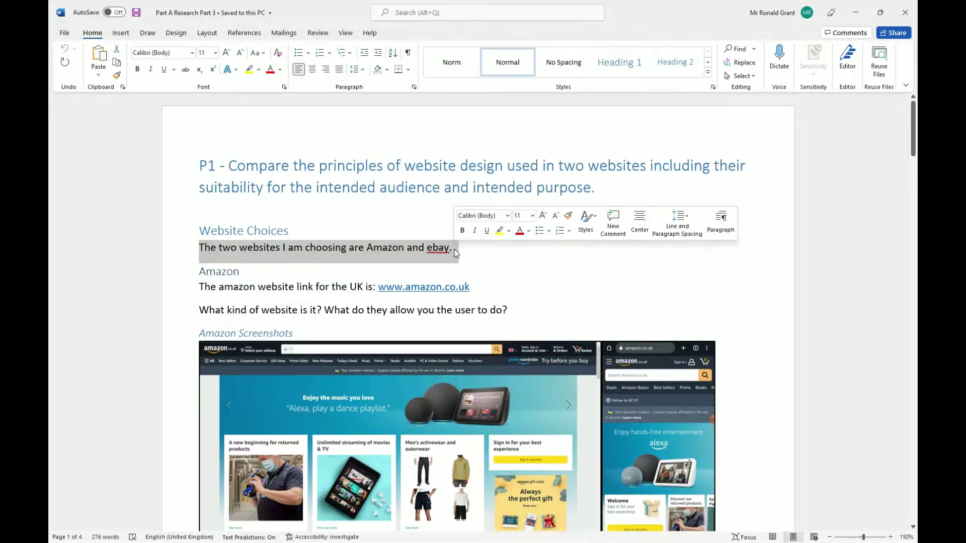
pyautogui.click(379, 248)
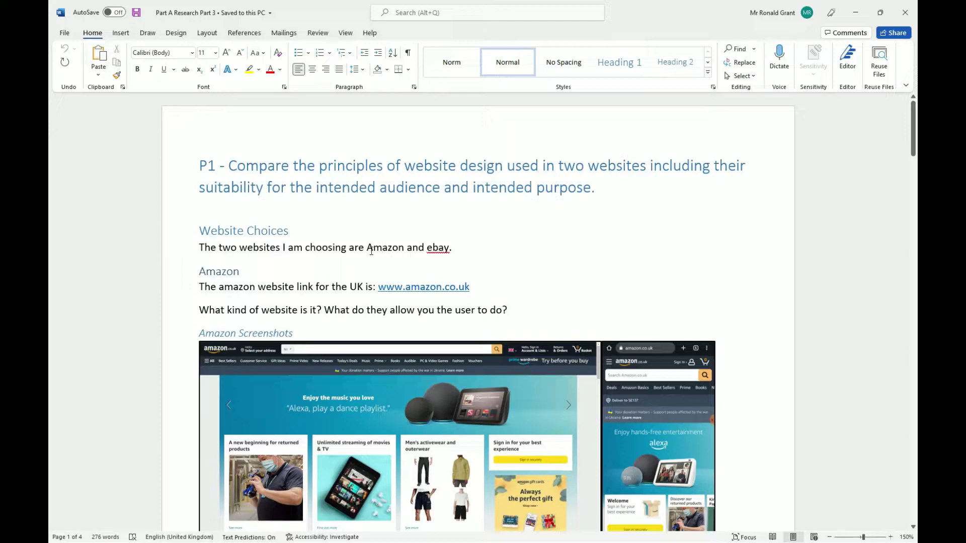
pyautogui.moveTo(201, 287); pyautogui.dragTo(378, 287)
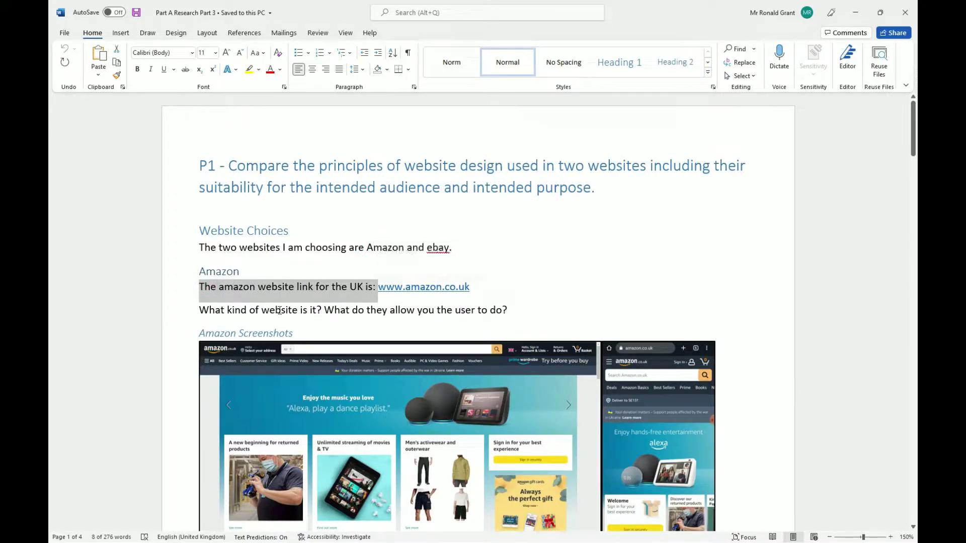
pyautogui.moveTo(269, 312); pyautogui.dragTo(300, 313)
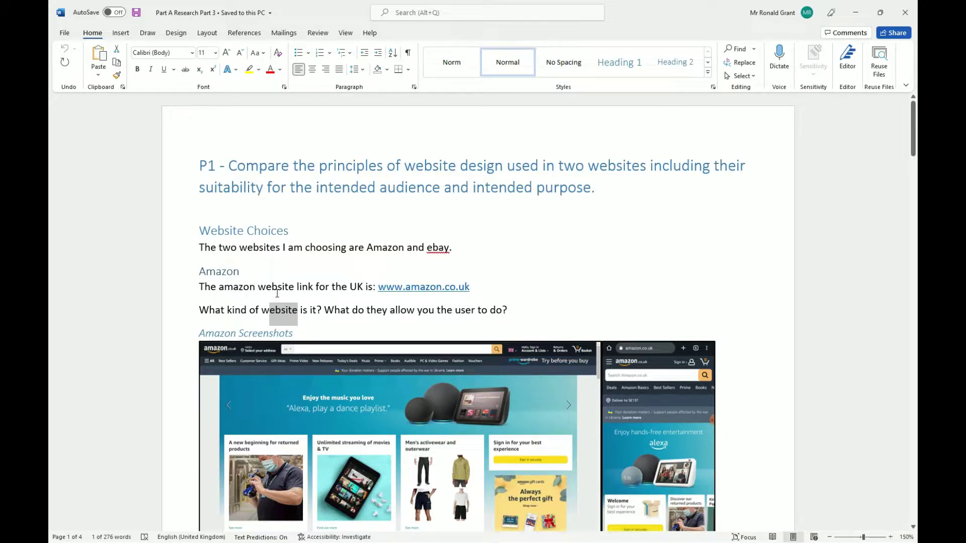
# Select and deselect the Amazon desktop and mobile screenshots to inspect them.
pyautogui.scroll(-10, 275, 293)
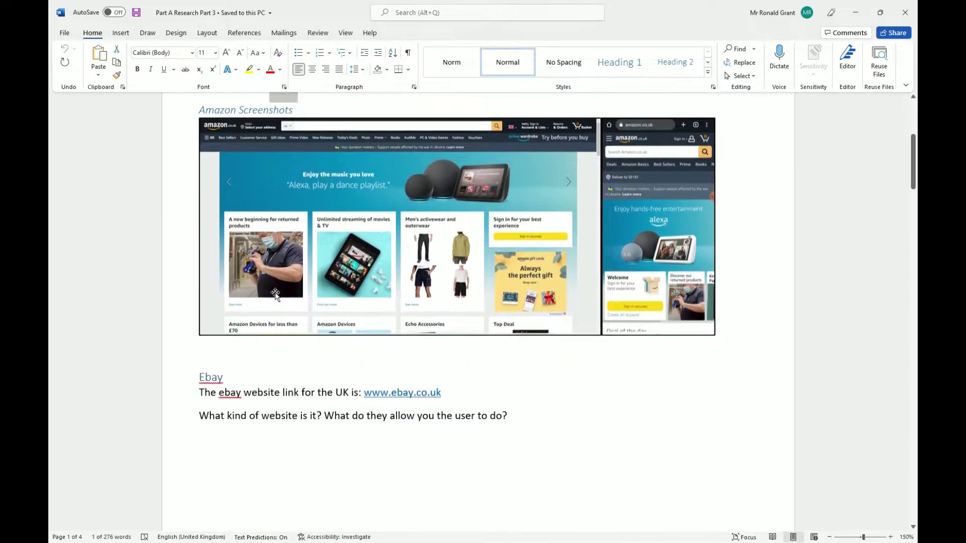
pyautogui.scroll(5, 276, 293)
pyautogui.click(302, 212)
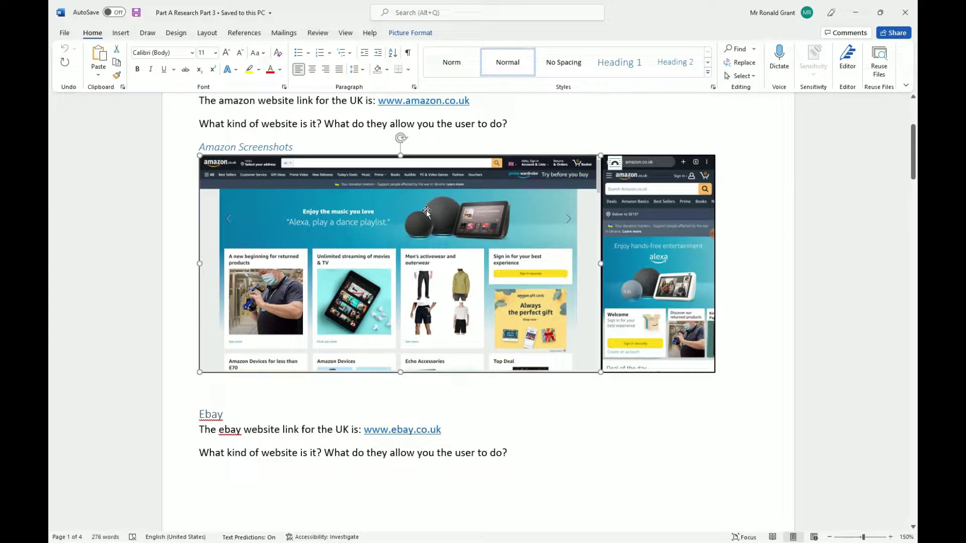
pyautogui.click(626, 247)
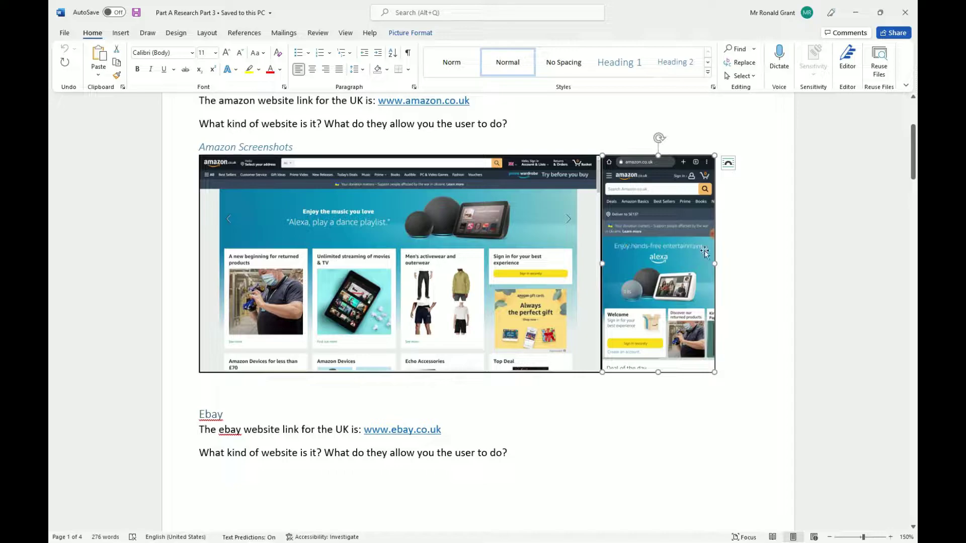
pyautogui.click(731, 249)
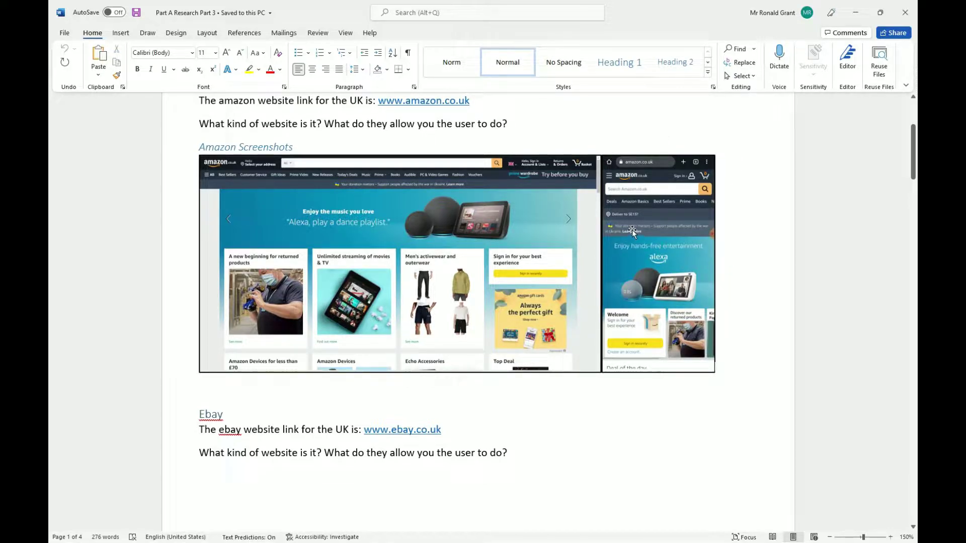
pyautogui.click(541, 210)
pyautogui.click(640, 203)
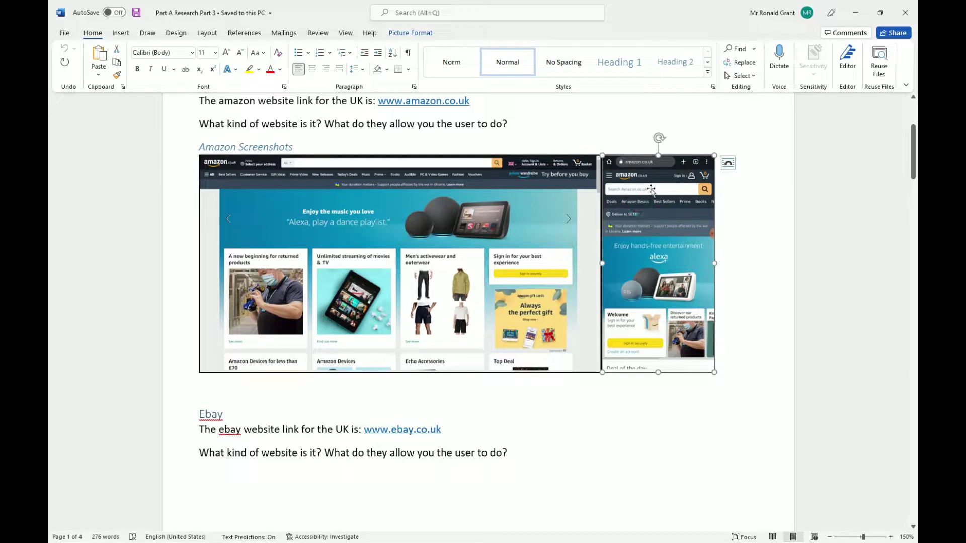
pyautogui.click(745, 185)
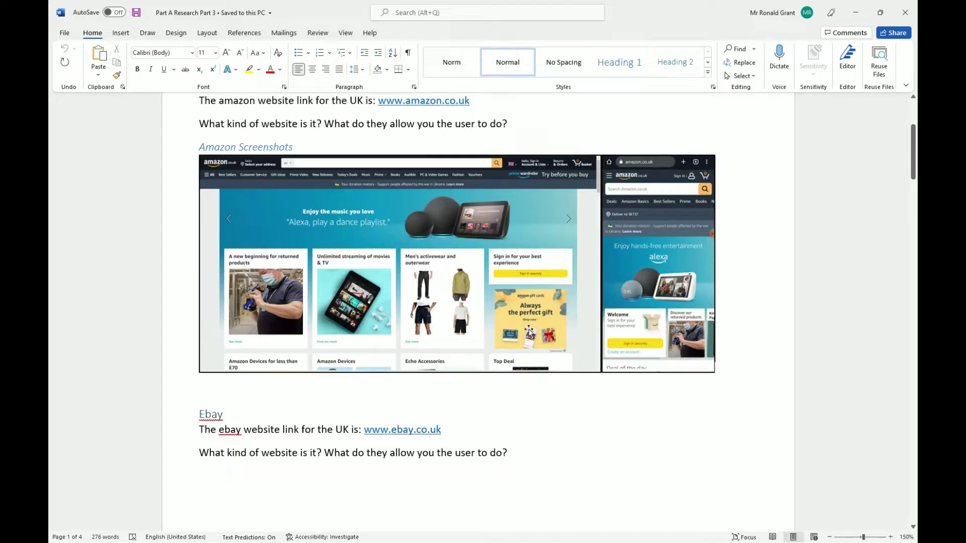
# Scroll through the page and select the Ebay heading with its link line.
pyautogui.scroll(-1, 529, 330)
pyautogui.scroll(-2, 529, 330)
pyautogui.scroll(6, 500, 327)
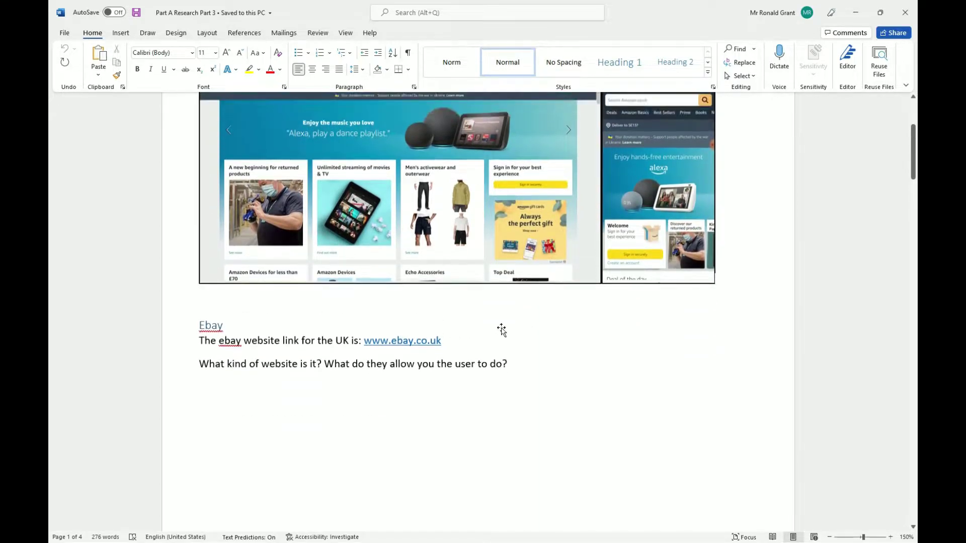
pyautogui.scroll(-18, 500, 326)
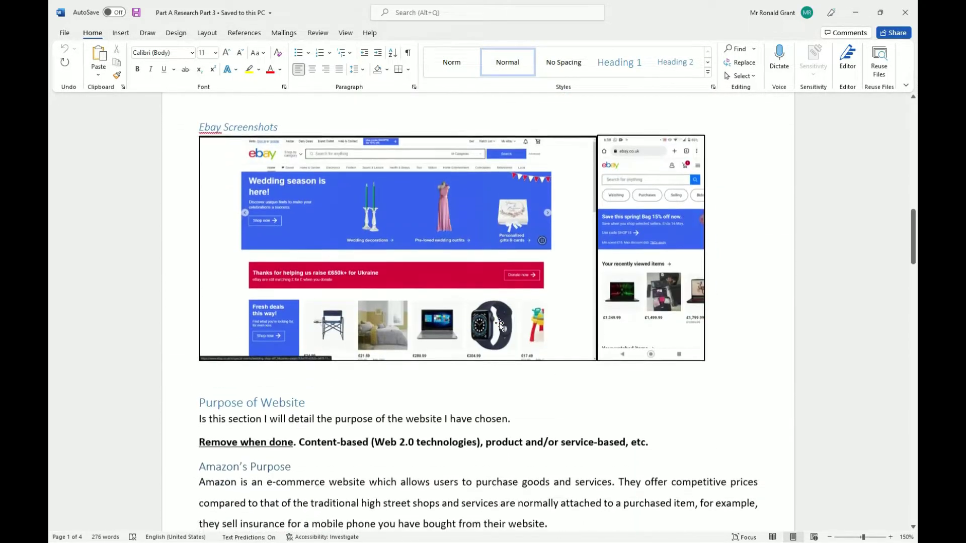
pyautogui.scroll(14, 500, 325)
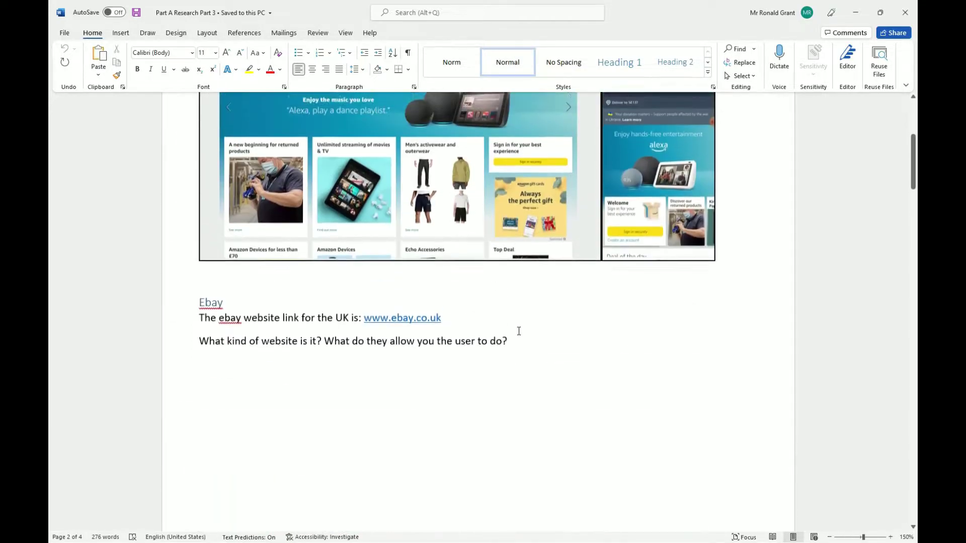
pyautogui.moveTo(513, 369); pyautogui.dragTo(280, 349)
pyautogui.scroll(-10, 282, 355)
pyautogui.scroll(-3, 284, 357)
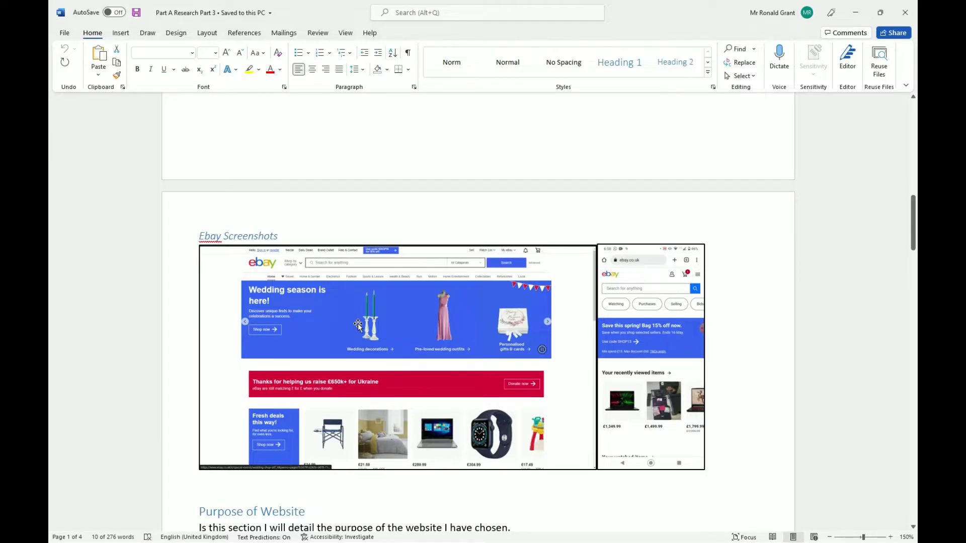
# Highlight the bold 'Remove when done' guidance line and its list of website types.
pyautogui.scroll(-3, 374, 305)
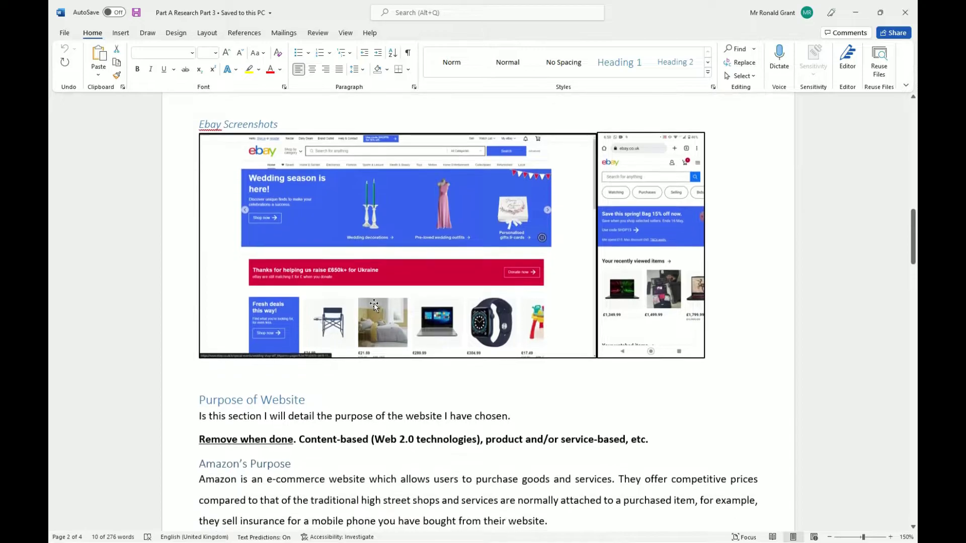
pyautogui.scroll(-2, 375, 304)
pyautogui.scroll(2, 374, 302)
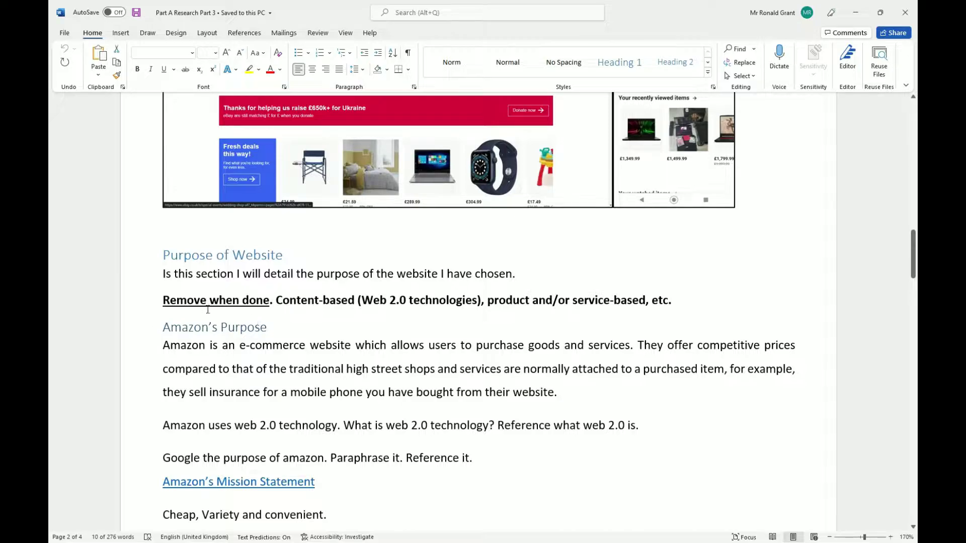
pyautogui.moveTo(162, 300); pyautogui.dragTo(679, 300)
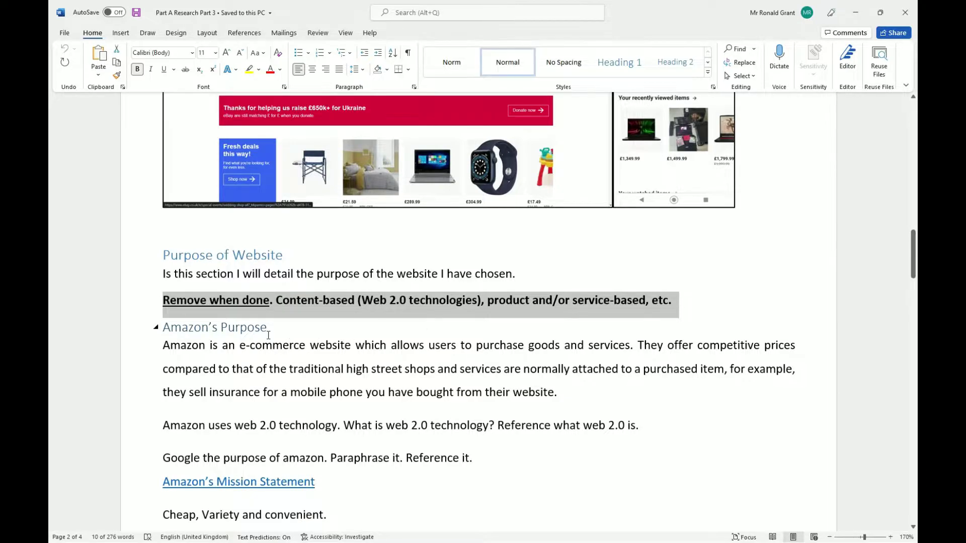
pyautogui.click(186, 301)
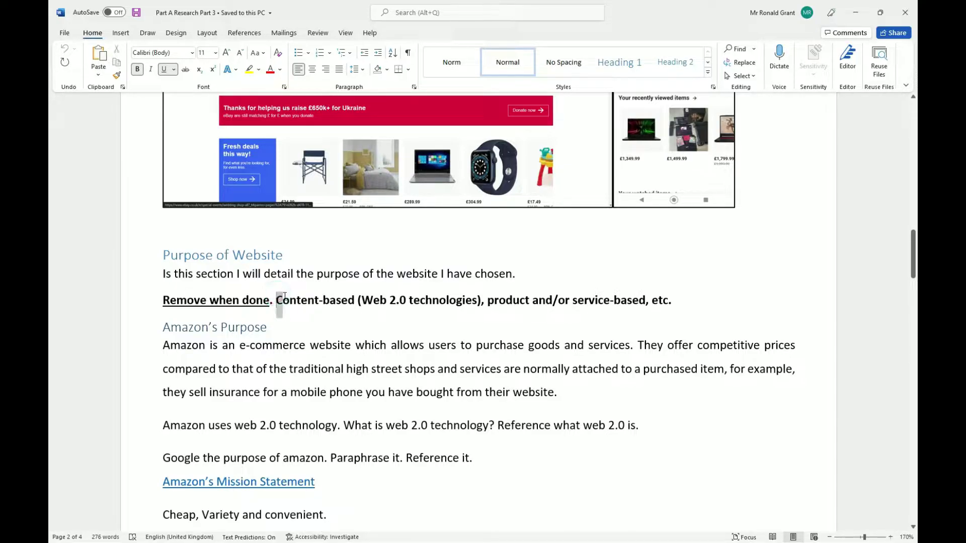
pyautogui.moveTo(277, 299); pyautogui.dragTo(642, 297)
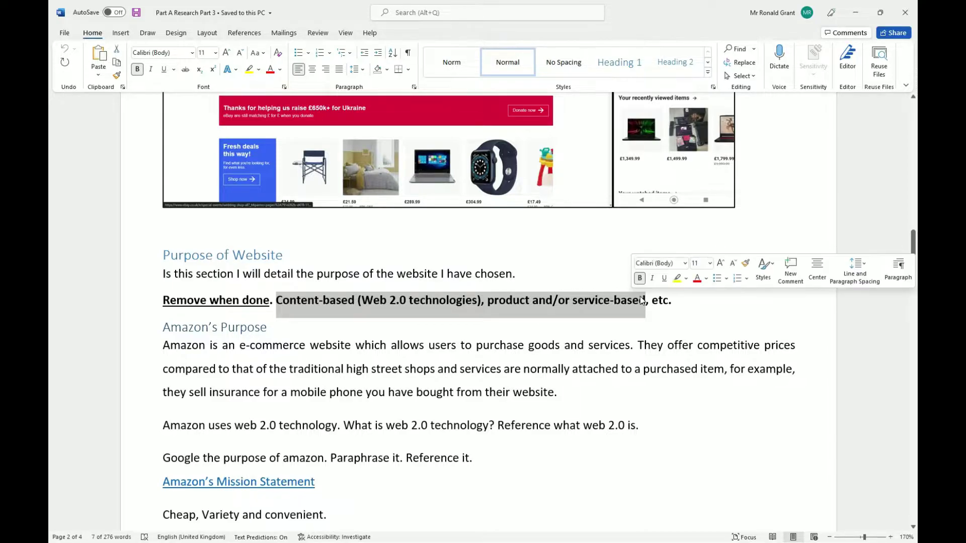
# Select the Amazon's Purpose heading and repeatedly highlight the 'Amazon uses web 2.0 technology' sentence.
pyautogui.scroll(-2, 331, 377)
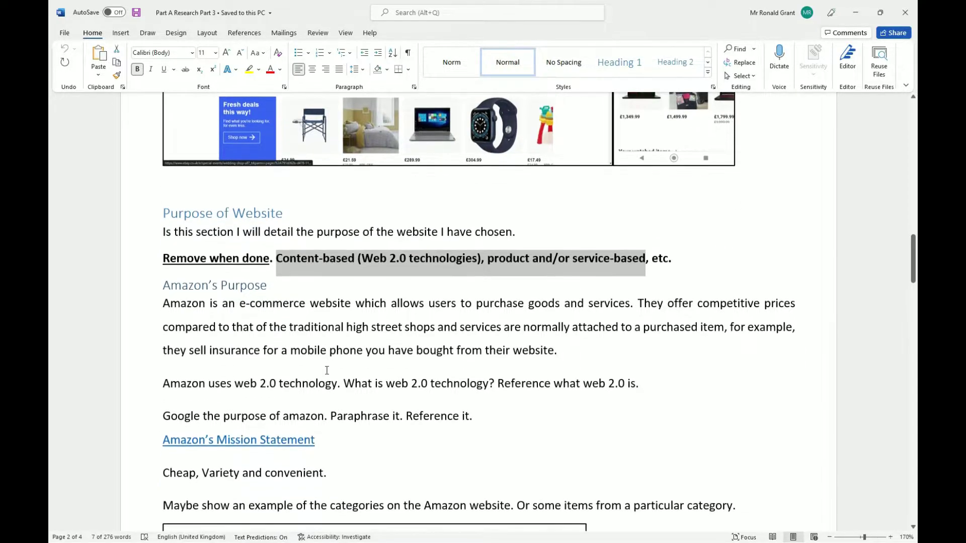
pyautogui.click(158, 285)
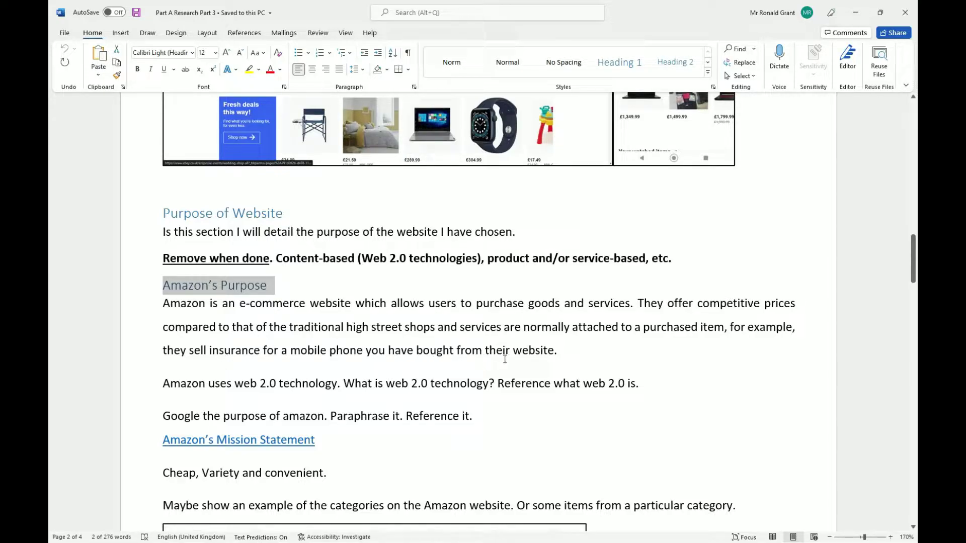
pyautogui.moveTo(165, 385); pyautogui.dragTo(477, 389)
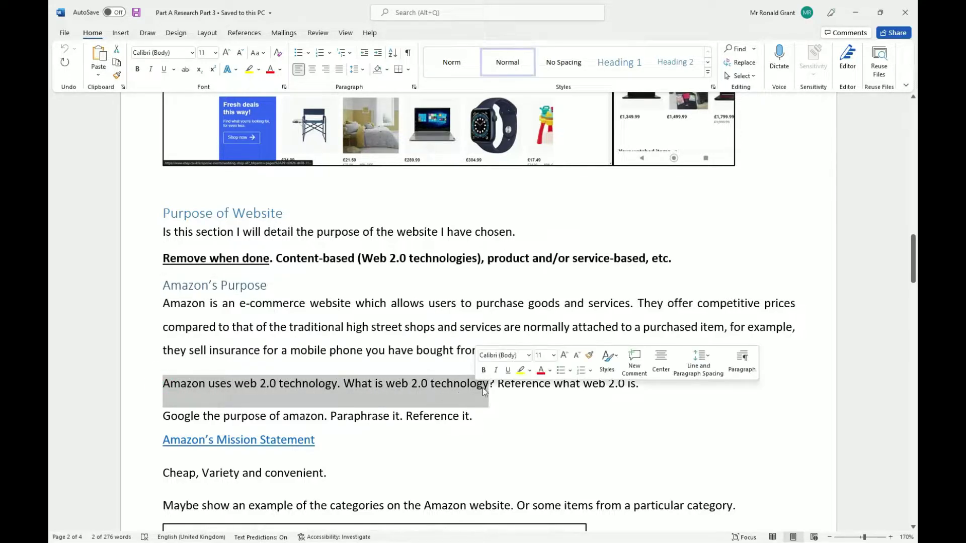
pyautogui.click(468, 384)
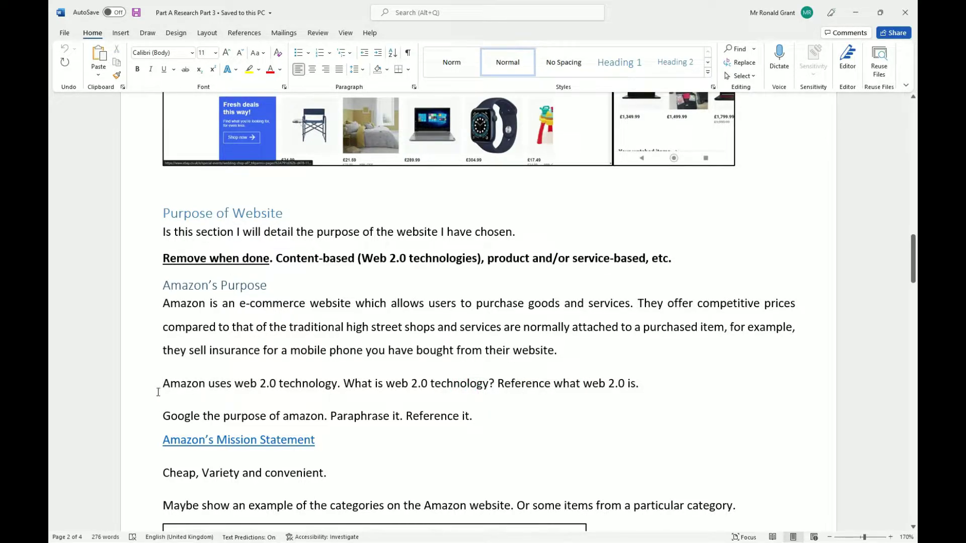
pyautogui.moveTo(164, 385); pyautogui.dragTo(342, 386)
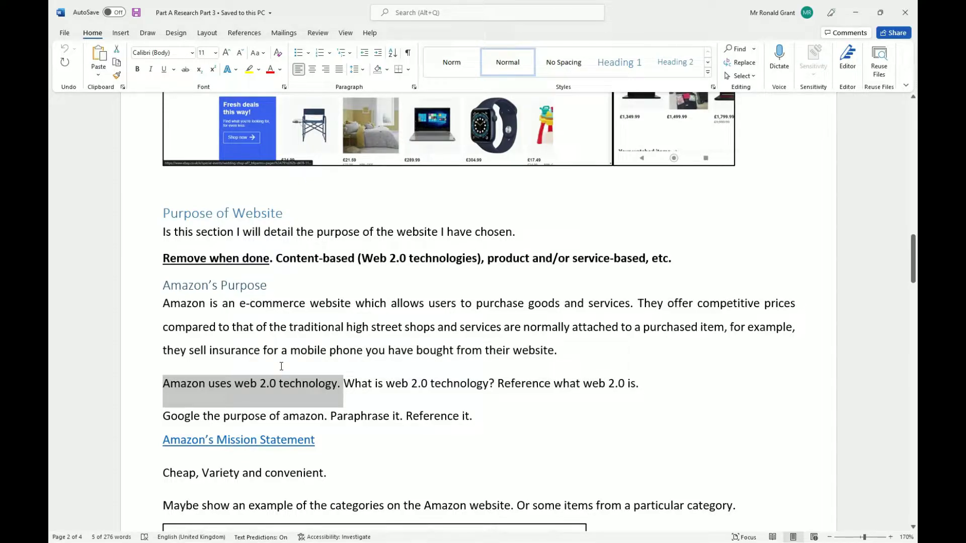
pyautogui.click(270, 382)
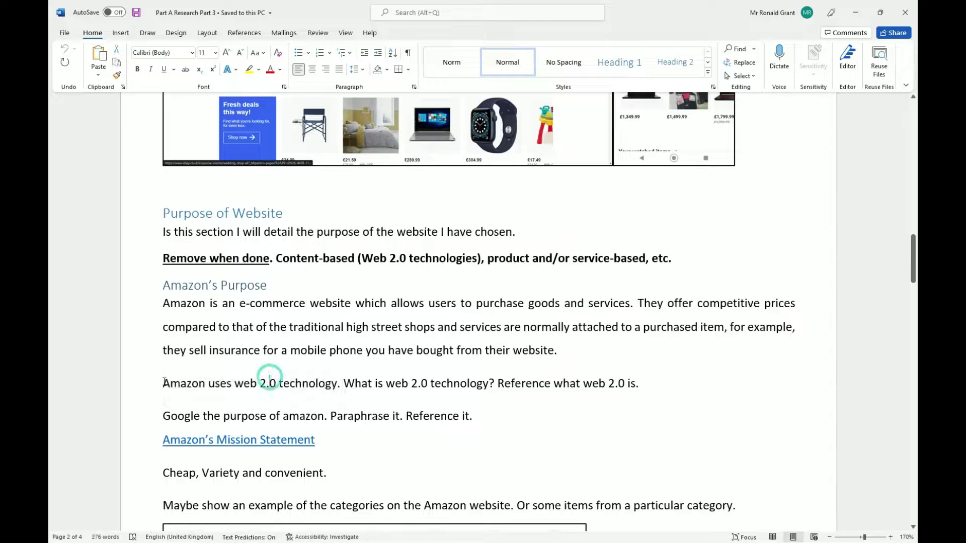
pyautogui.moveTo(162, 382); pyautogui.dragTo(340, 385)
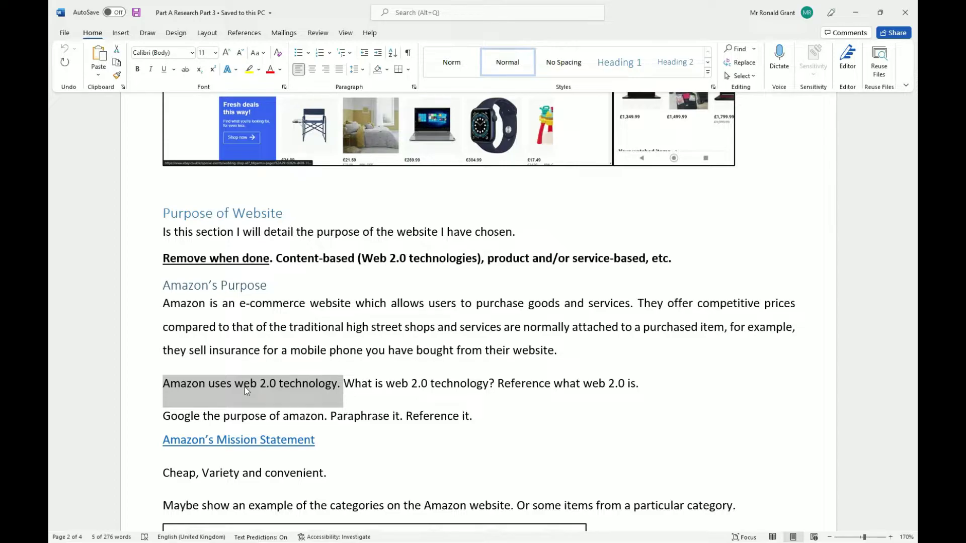
pyautogui.click(230, 384)
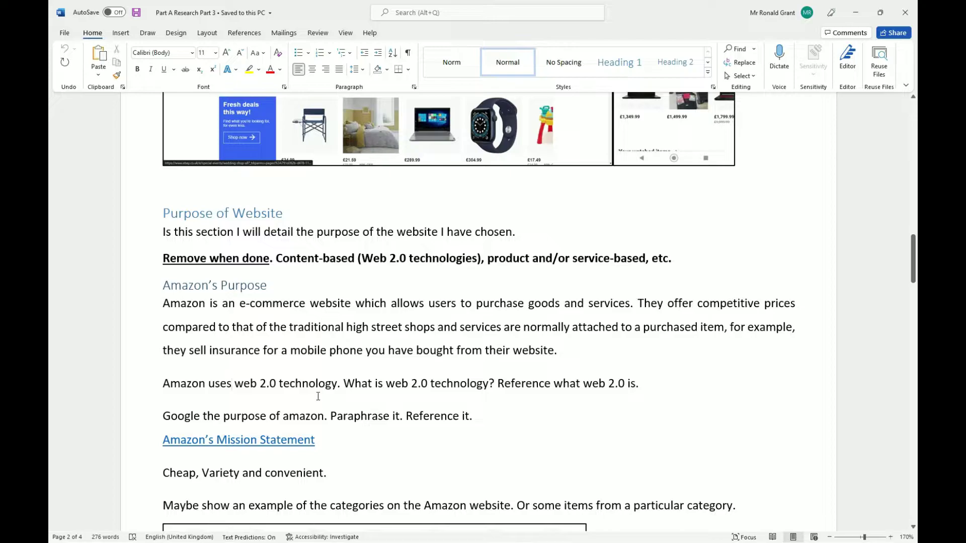
# Highlight the Mission Statement link, then the Amazon About Us reference and its link on page 3.
pyautogui.moveTo(323, 441); pyautogui.dragTo(164, 441)
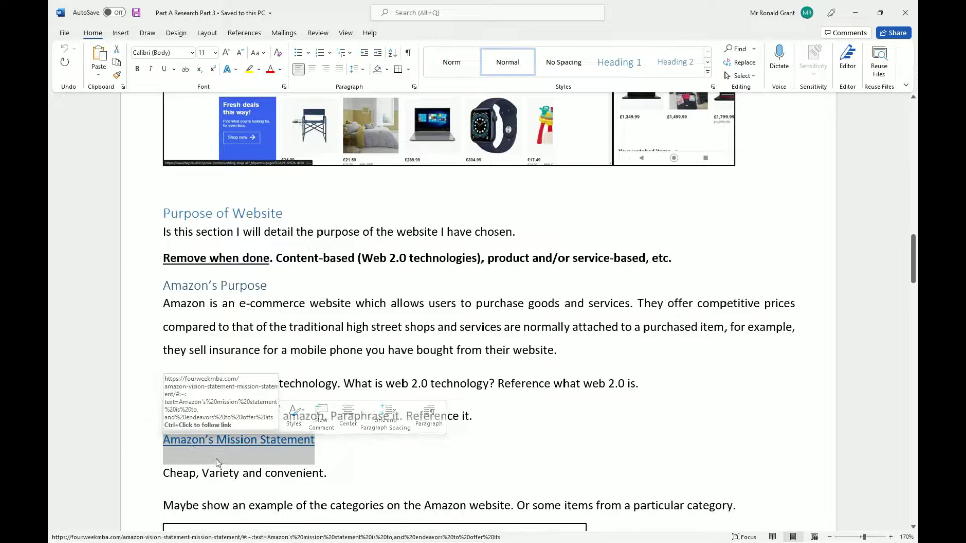
pyautogui.scroll(-10, 238, 443)
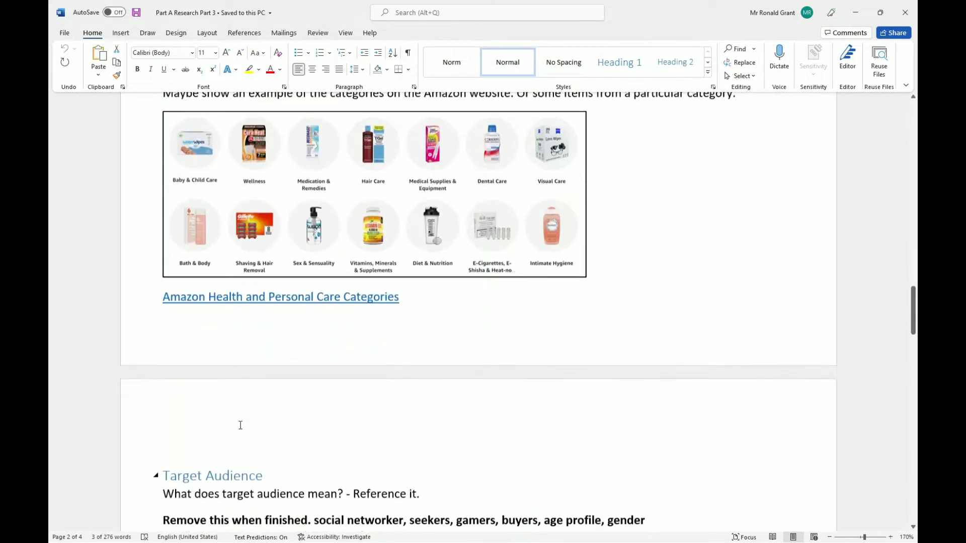
pyautogui.scroll(-10, 241, 426)
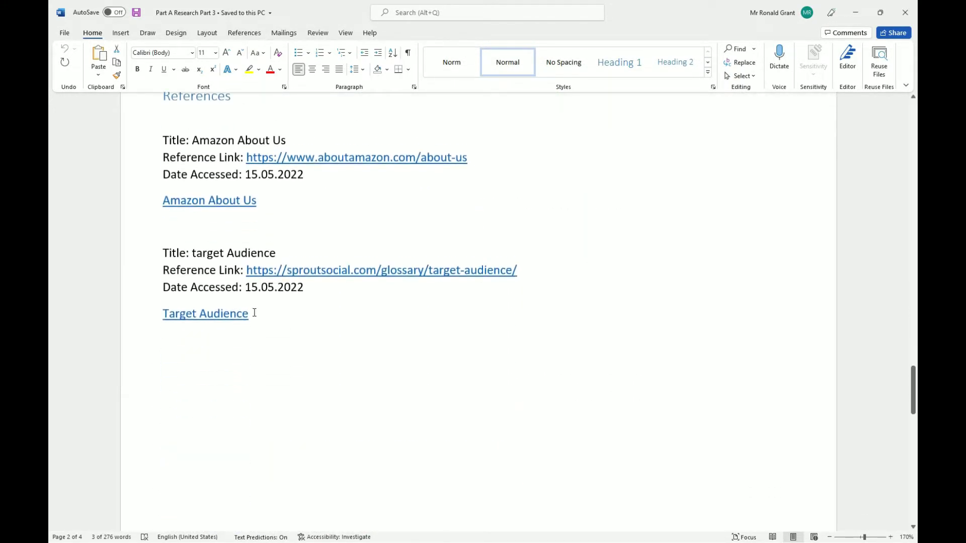
pyautogui.tripleClick(315, 159)
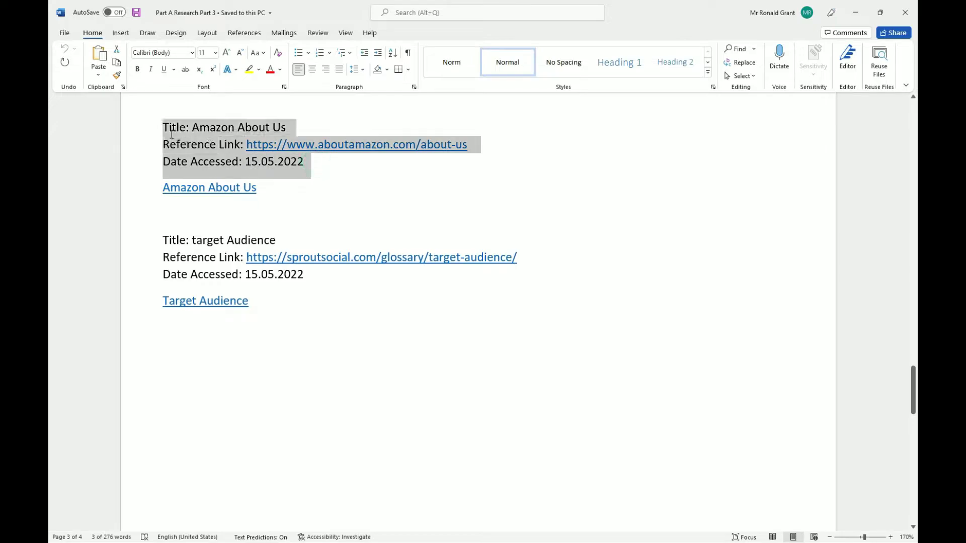
pyautogui.click(257, 188)
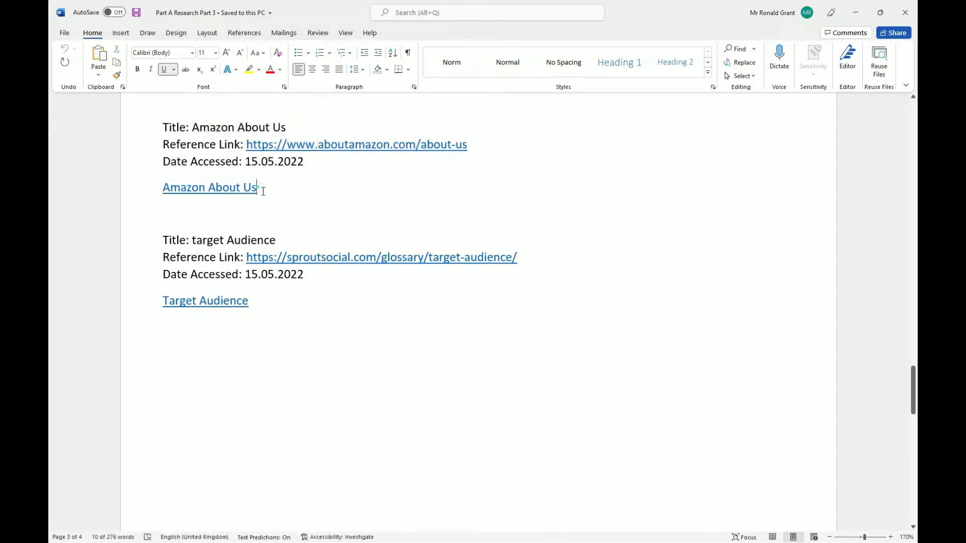
pyautogui.moveTo(264, 189); pyautogui.dragTo(162, 190)
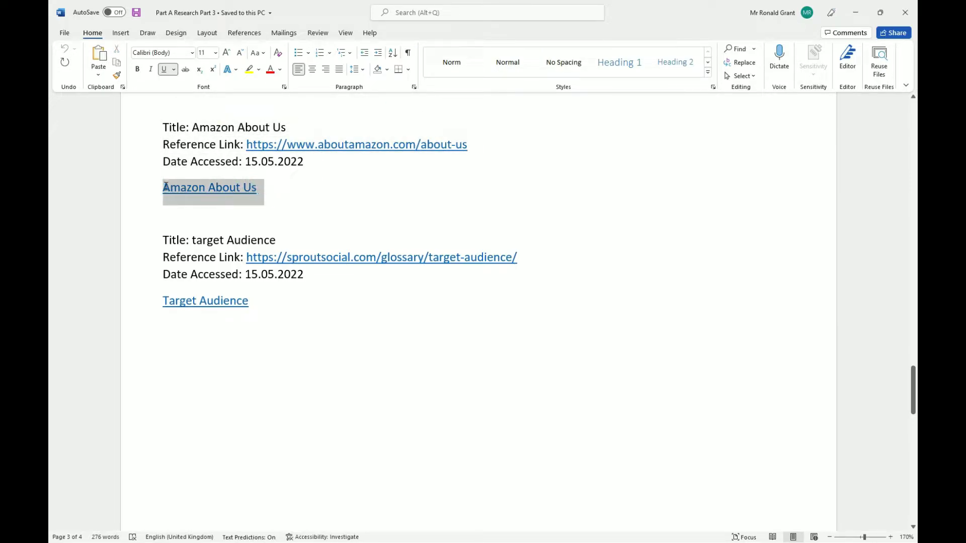
pyautogui.click(216, 191)
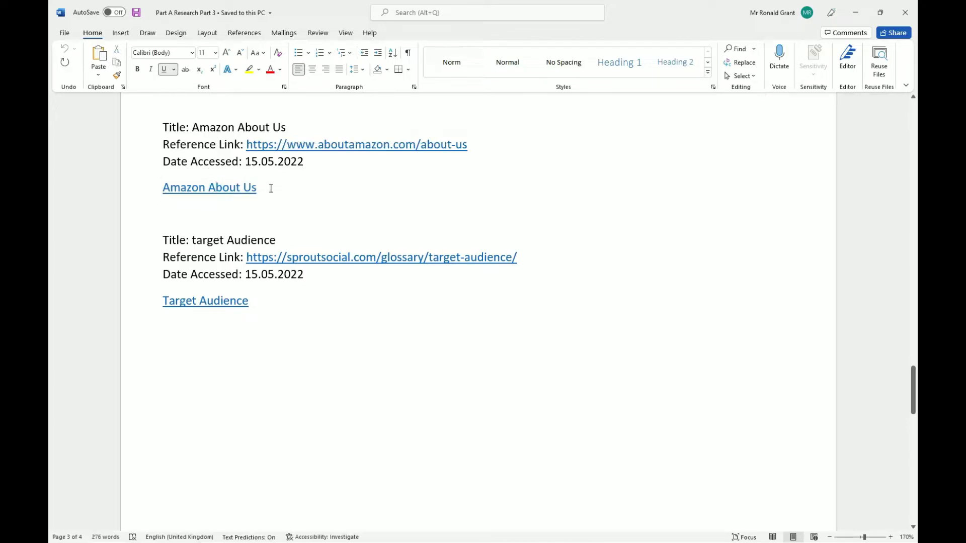
# Scroll back to Purpose of Website and briefly highlight 'What is web 2.0 technology'.
pyautogui.scroll(15, 300, 189)
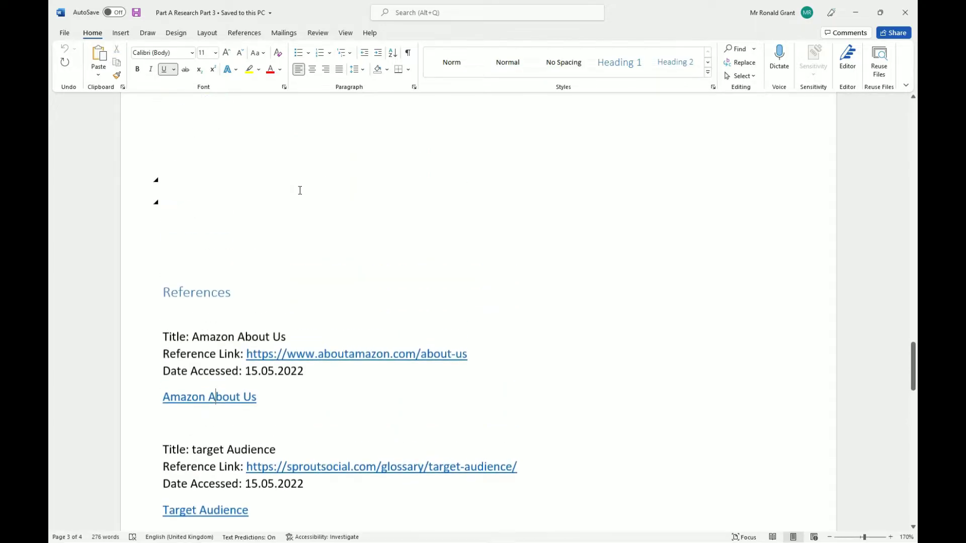
pyautogui.scroll(8, 300, 191)
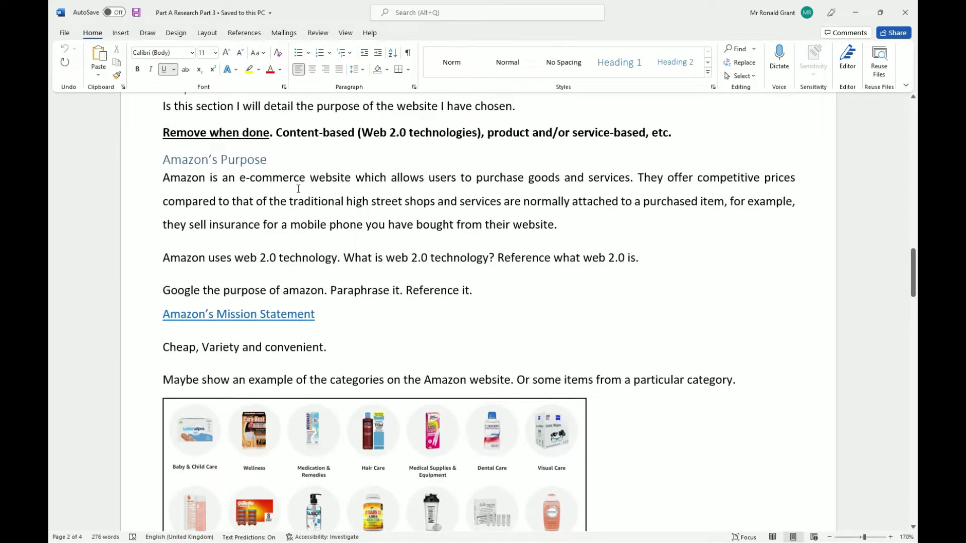
pyautogui.scroll(1, 298, 188)
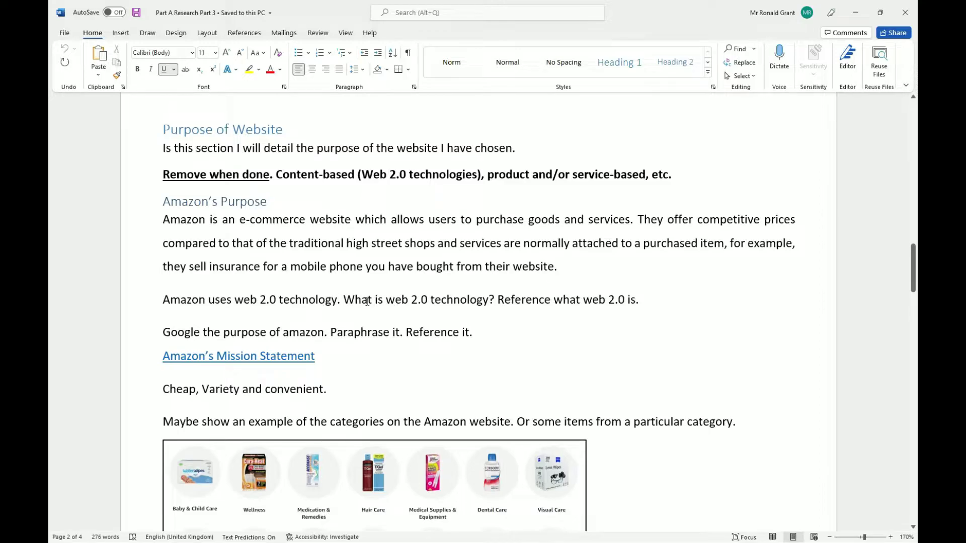
pyautogui.moveTo(344, 300); pyautogui.dragTo(489, 300)
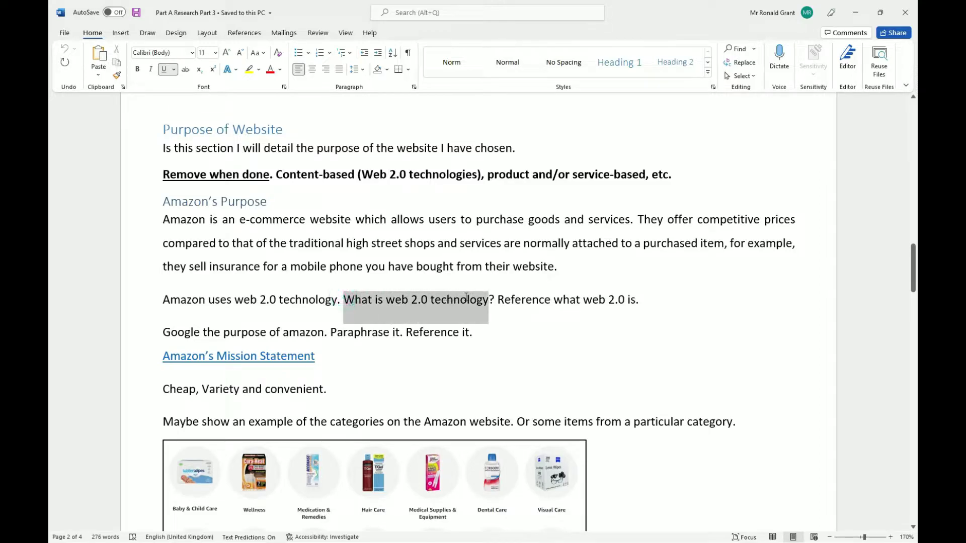
pyautogui.scroll(1, 508, 302)
pyautogui.click(509, 305)
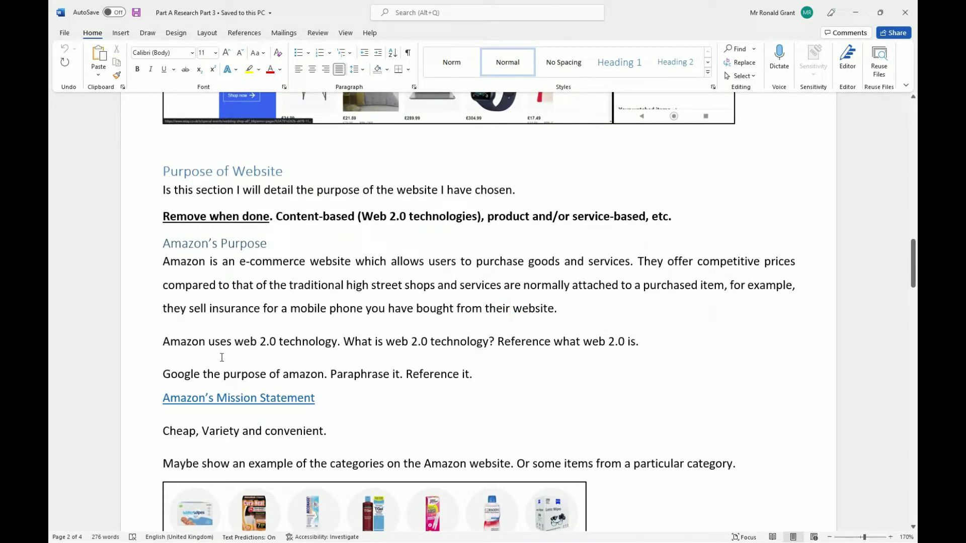
pyautogui.scroll(-1, 224, 358)
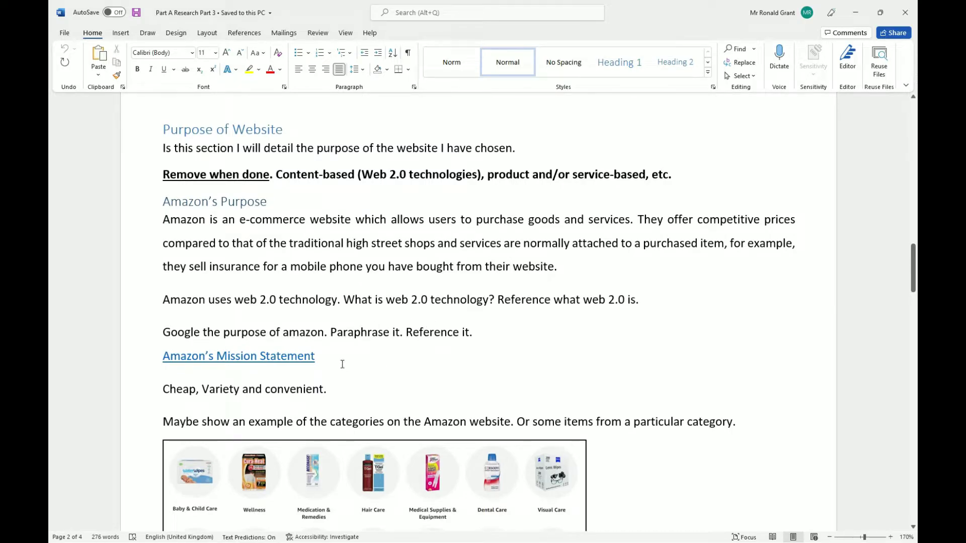
# Add a new line 'read it, understand it and rewrite it. Ref it.' below 'Reference it.'.
pyautogui.click(501, 334)
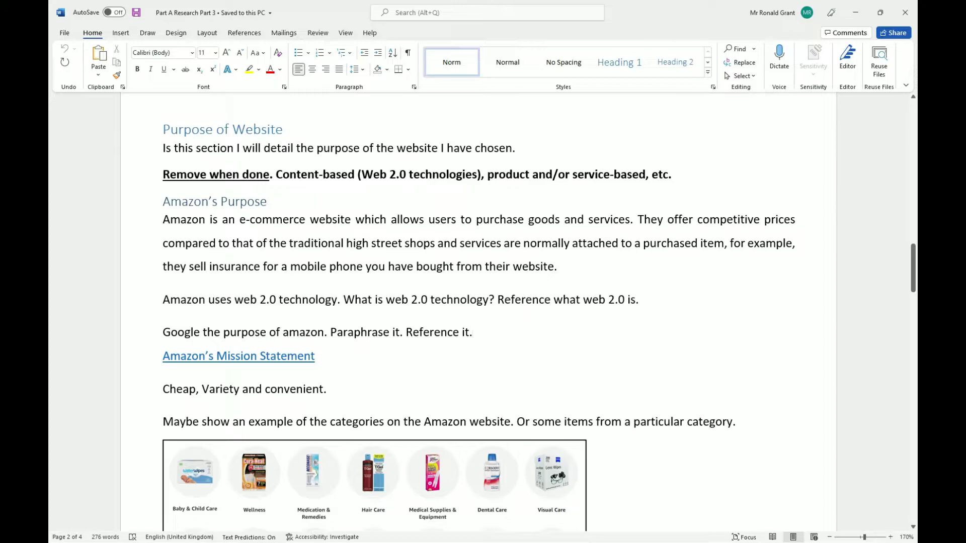
pyautogui.press('Return')
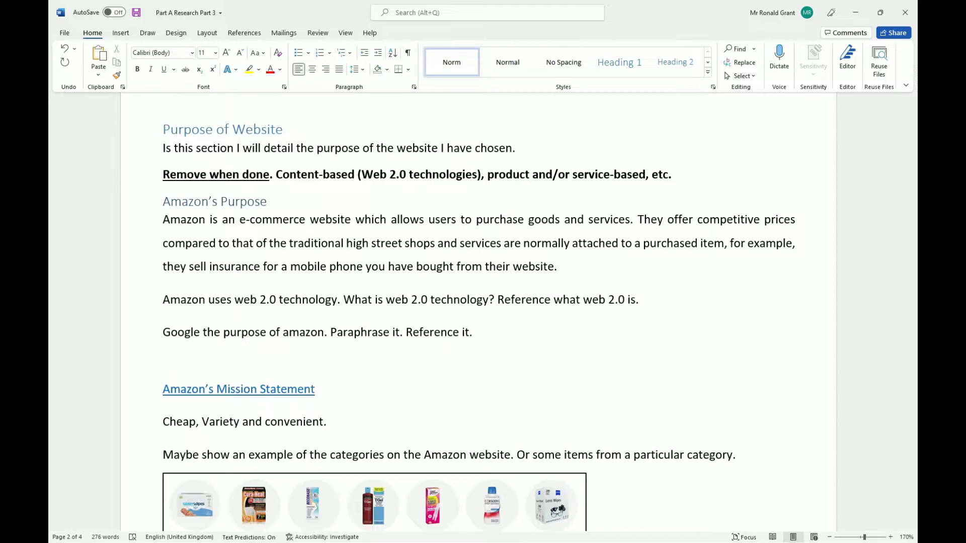
pyautogui.write('read it')
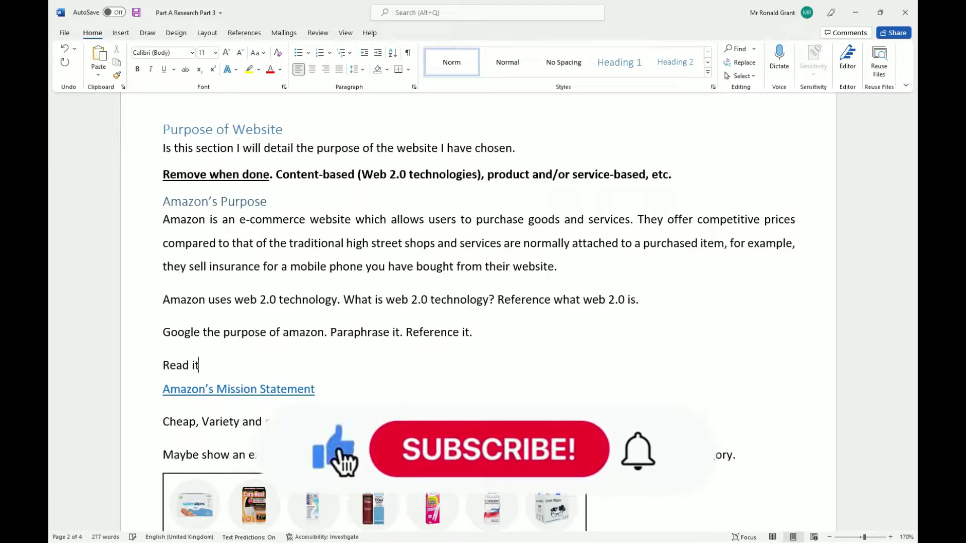
pyautogui.write(', understand it')
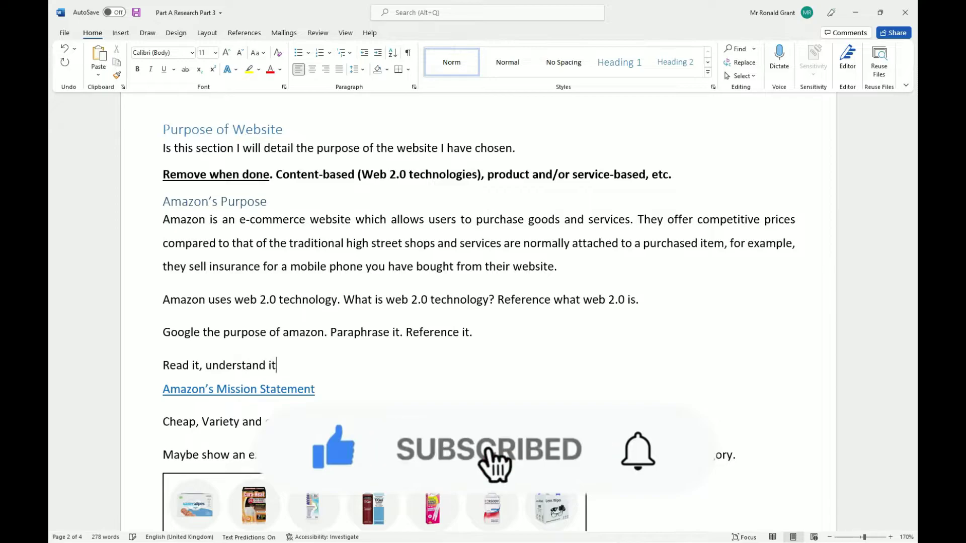
pyautogui.write(' and rewrite it.')
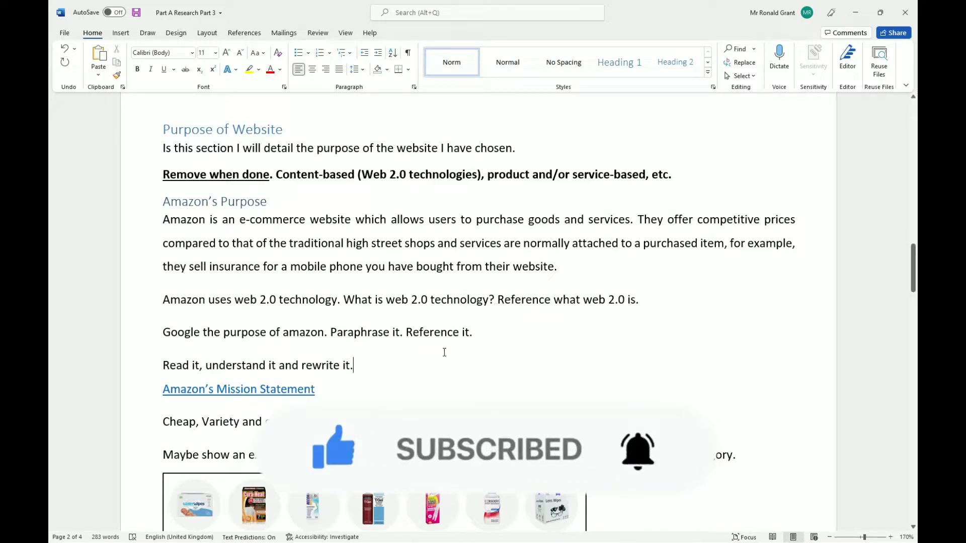
pyautogui.write(' Ref')
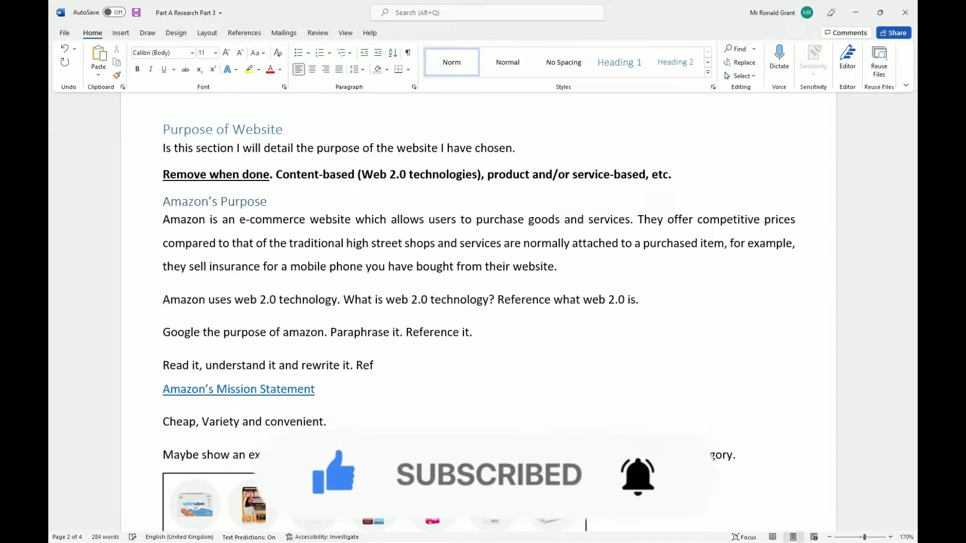
pyautogui.write(' it.')
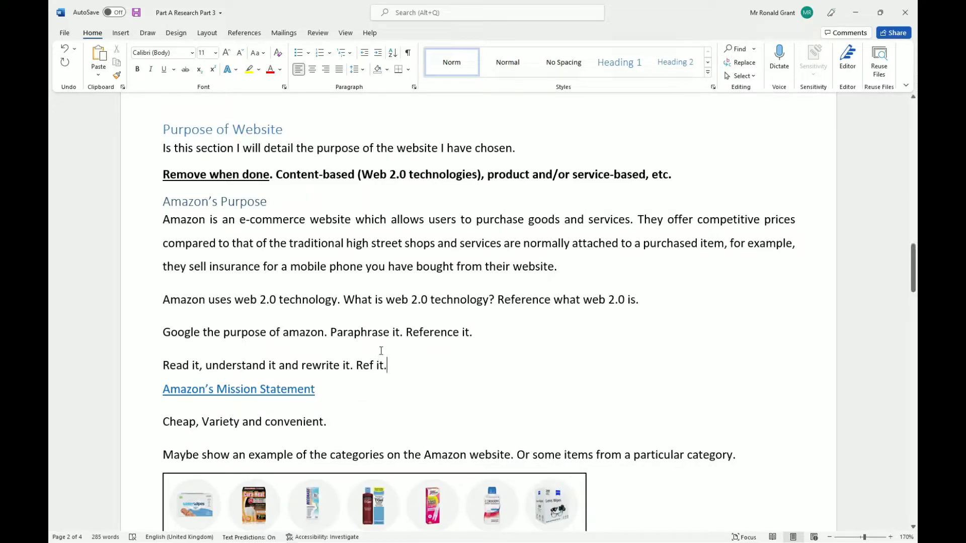
pyautogui.moveTo(386, 365); pyautogui.dragTo(179, 363)
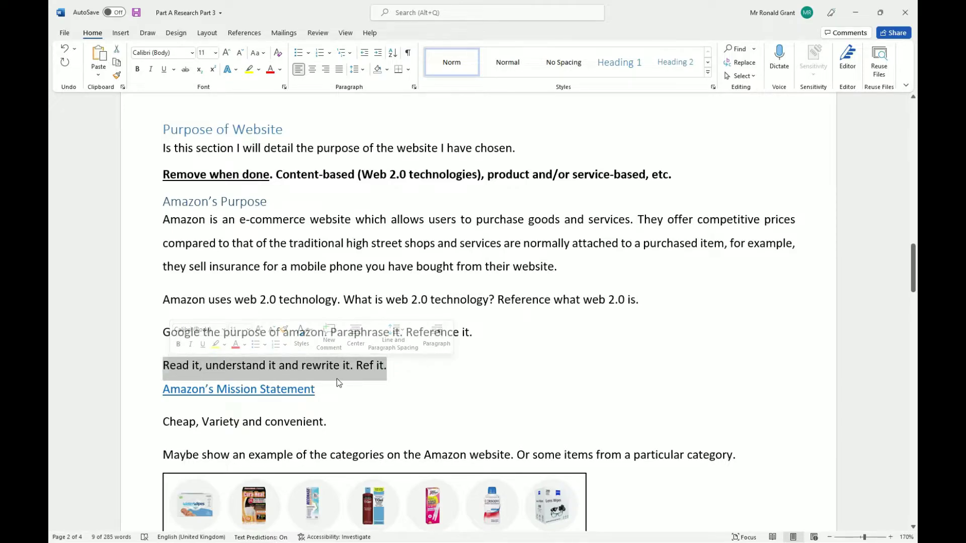
pyautogui.click(396, 384)
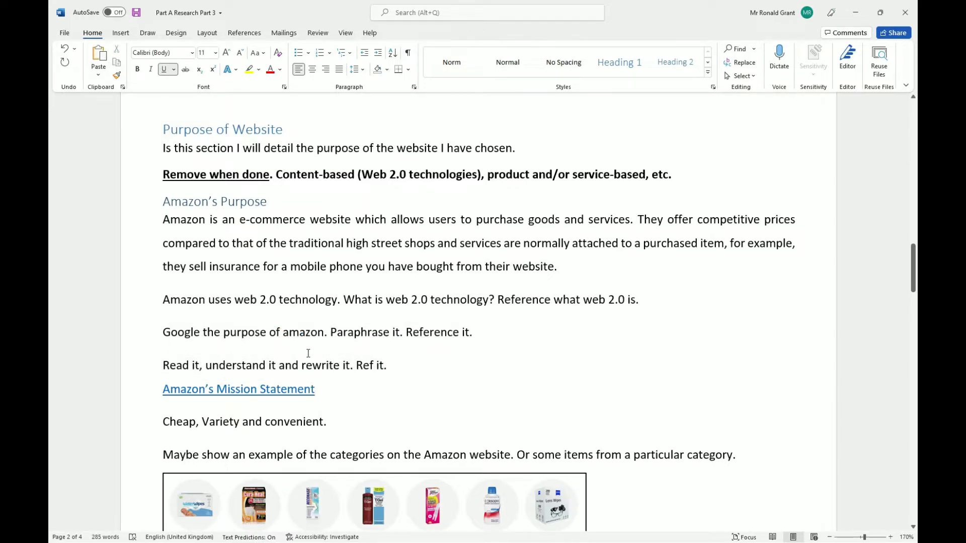
# Follow the Amazon's Mission Statement link, maximise Chrome, and save the cookie settings to dismiss consent.
pyautogui.keyDown('ctrl'); pyautogui.click(243, 395); pyautogui.keyUp('ctrl')
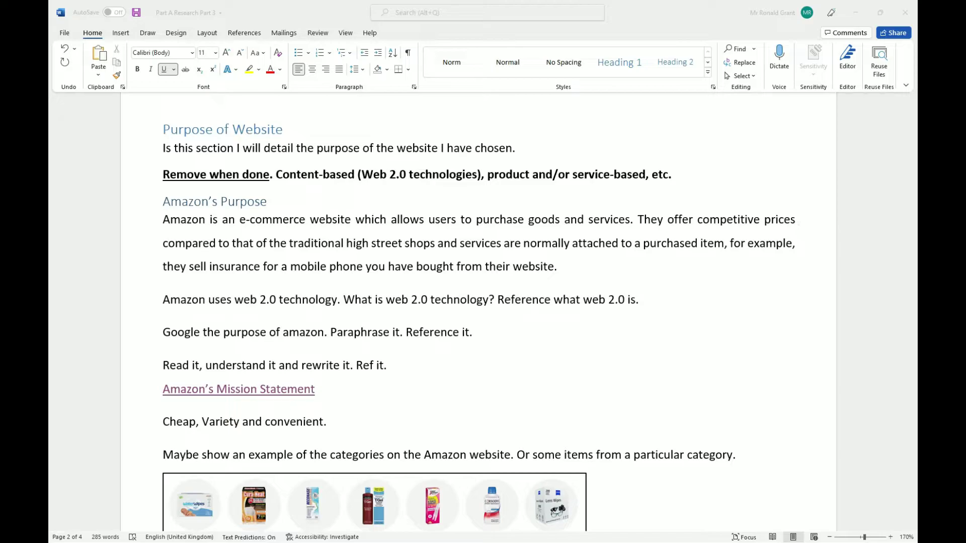
pyautogui.moveTo(581, 220); pyautogui.dragTo(356, 4)
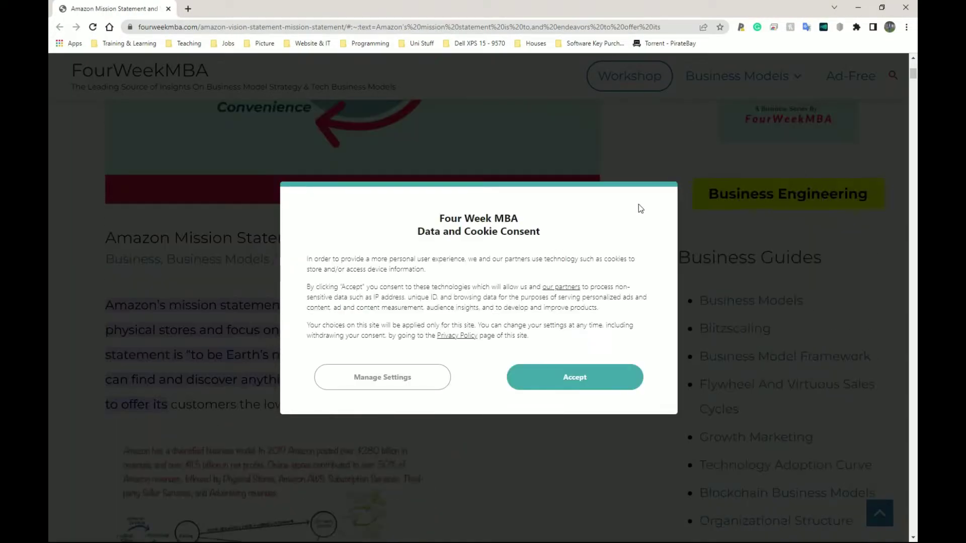
pyautogui.click(403, 379)
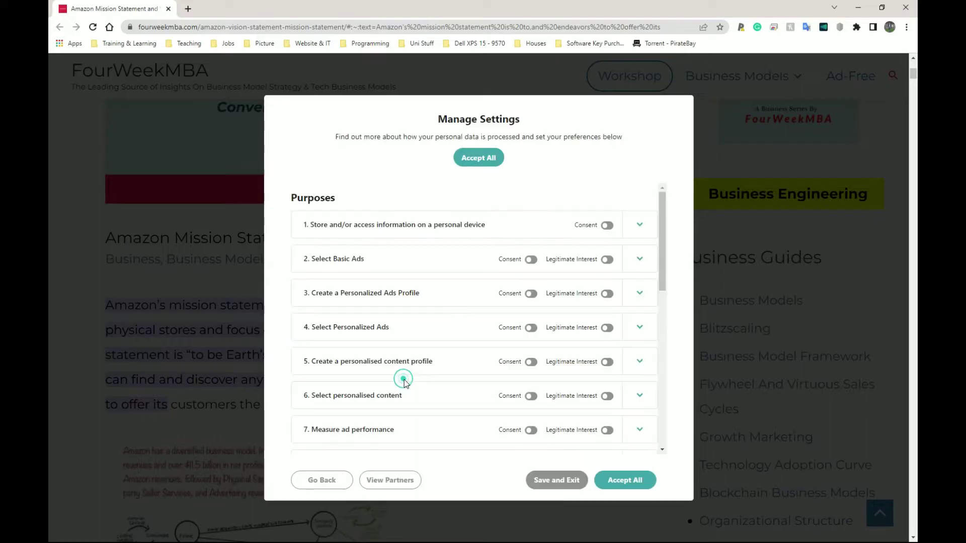
pyautogui.click(553, 480)
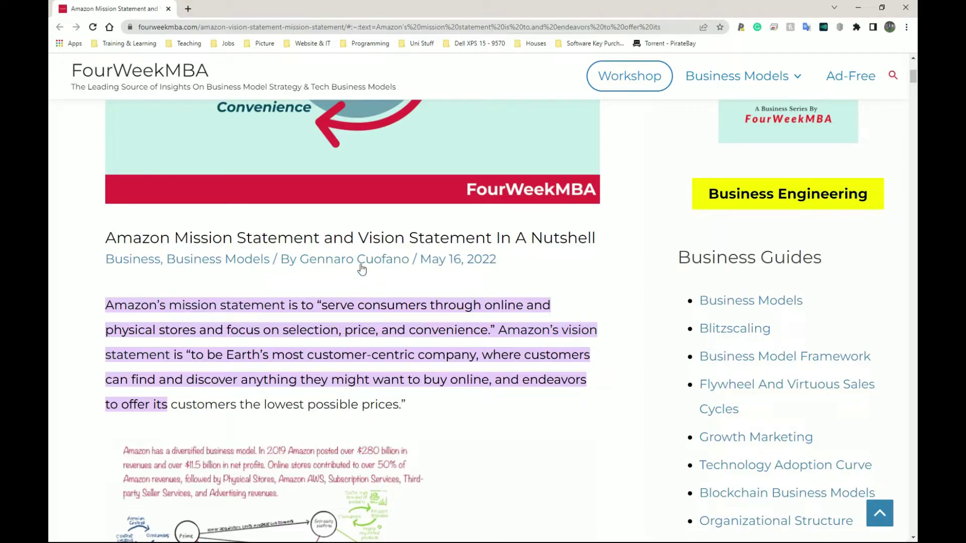
pyautogui.scroll(5, 370, 258)
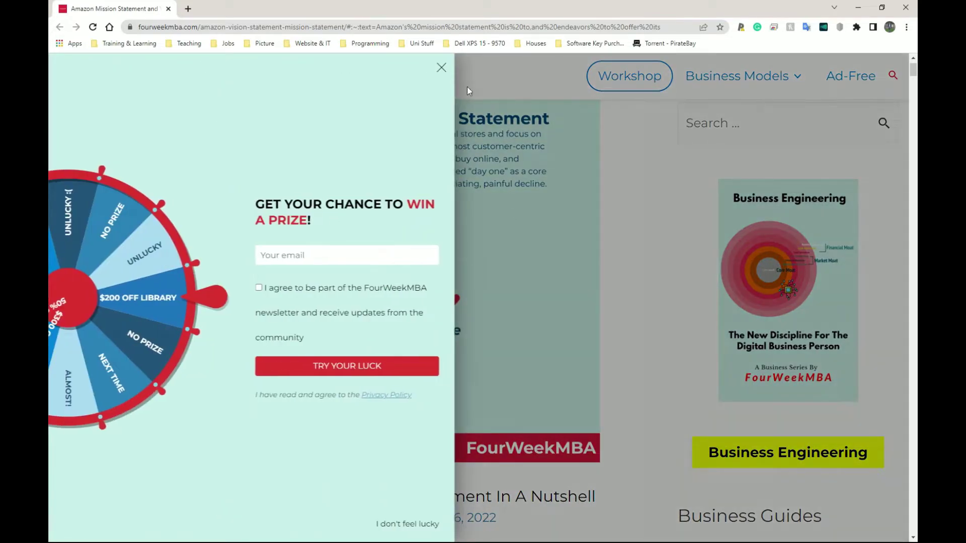
# Close the prize wheel popup, read Amazon's mission statement paragraph, then minimise Chrome.
pyautogui.click(441, 69)
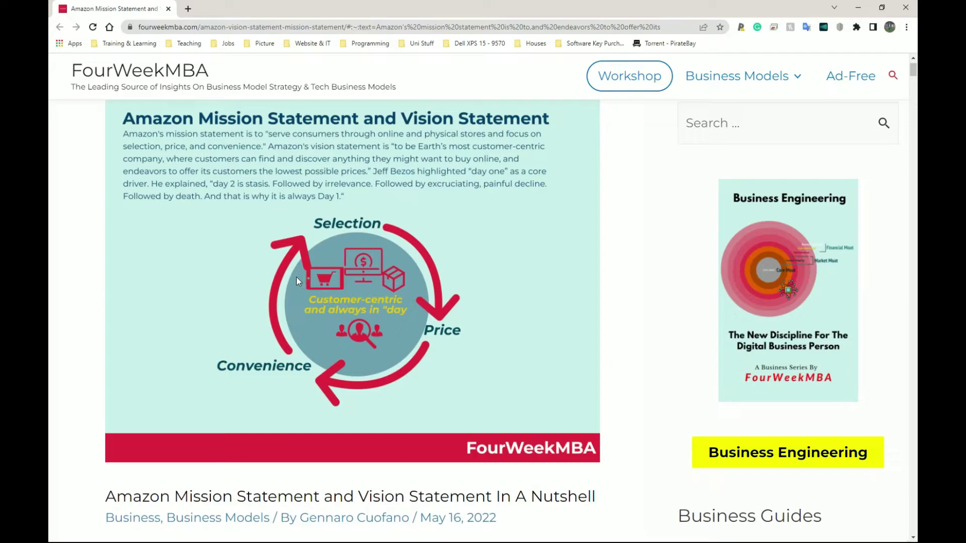
pyautogui.scroll(-3, 328, 283)
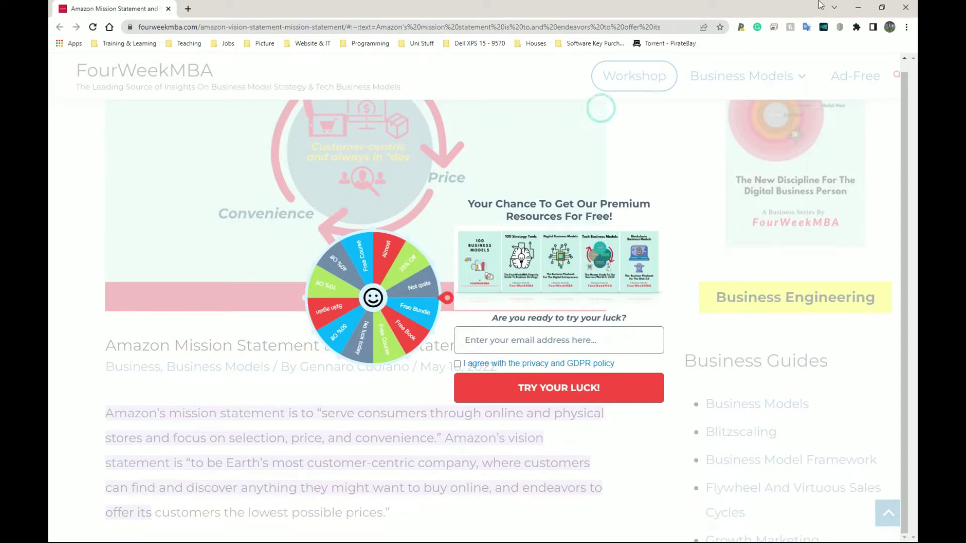
pyautogui.click(858, 9)
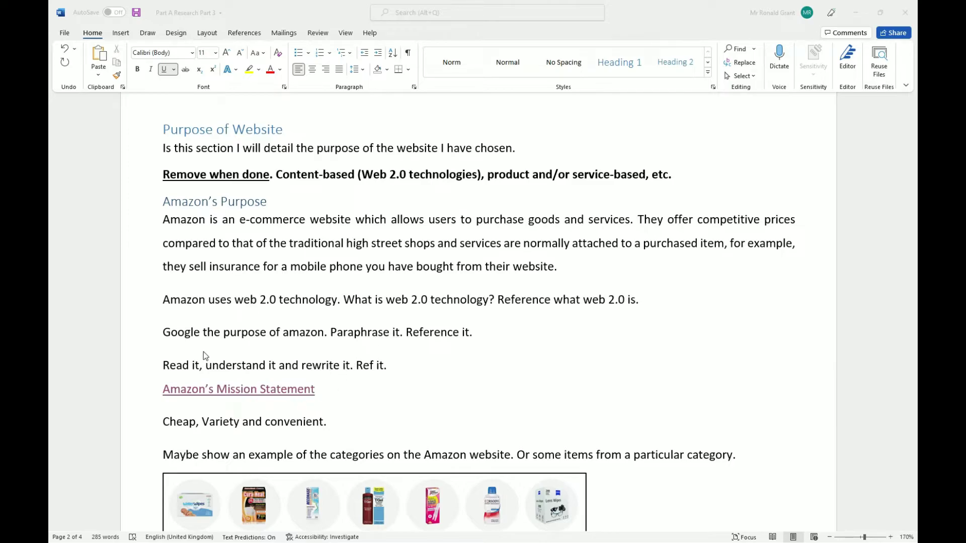
# Append '-What is the purpose of amazon?' to the end of the Mission Statement link line.
pyautogui.click(323, 391)
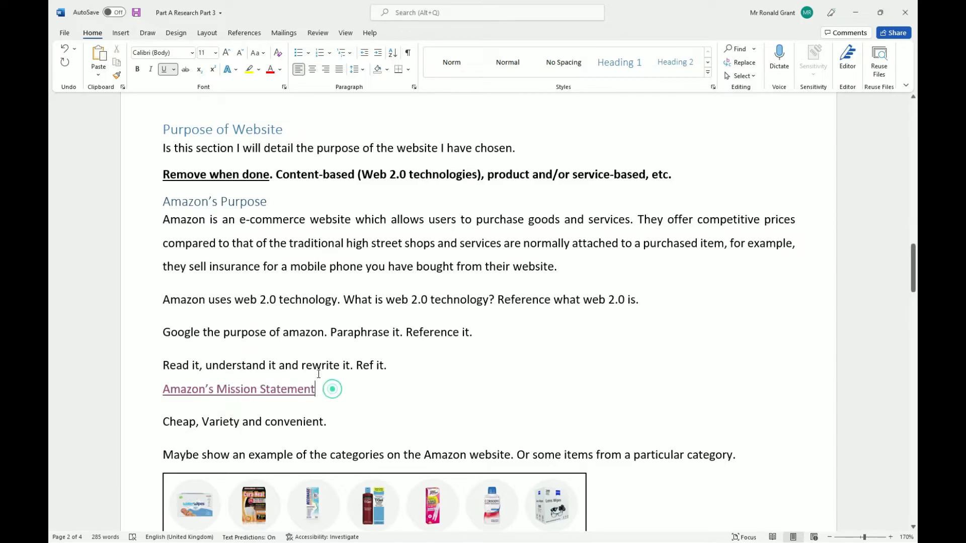
pyautogui.write('-')
pyautogui.write('What is the')
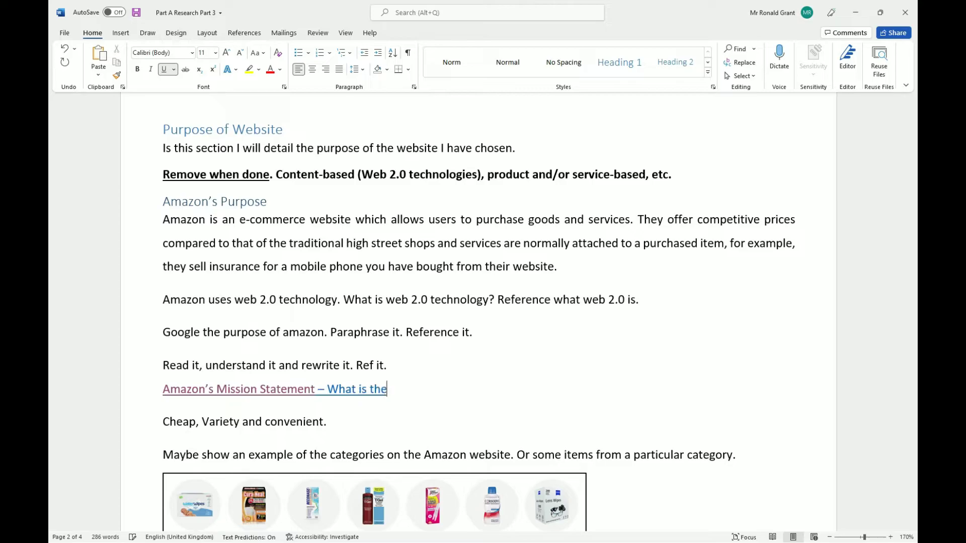
pyautogui.write(' purpose of amazon')
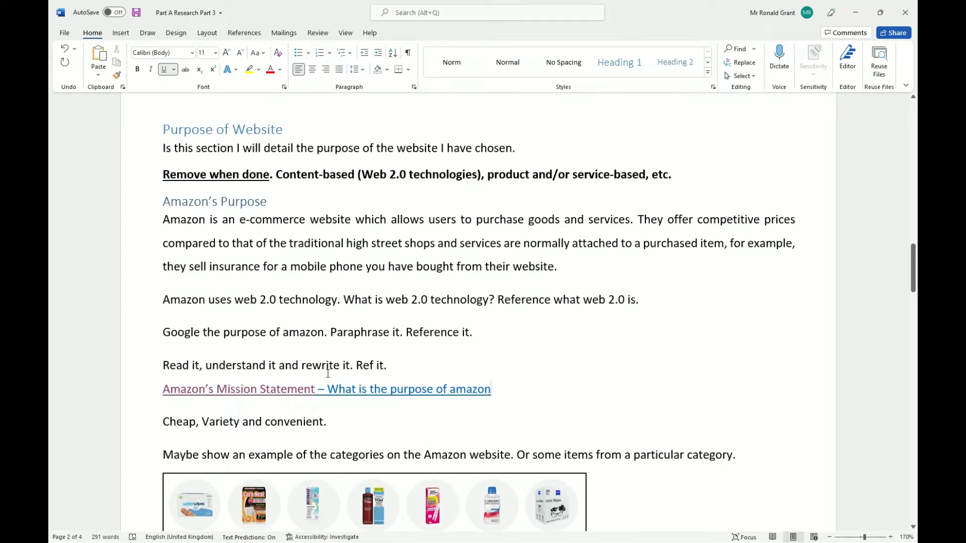
pyautogui.write('?')
pyautogui.scroll(-3, 302, 395)
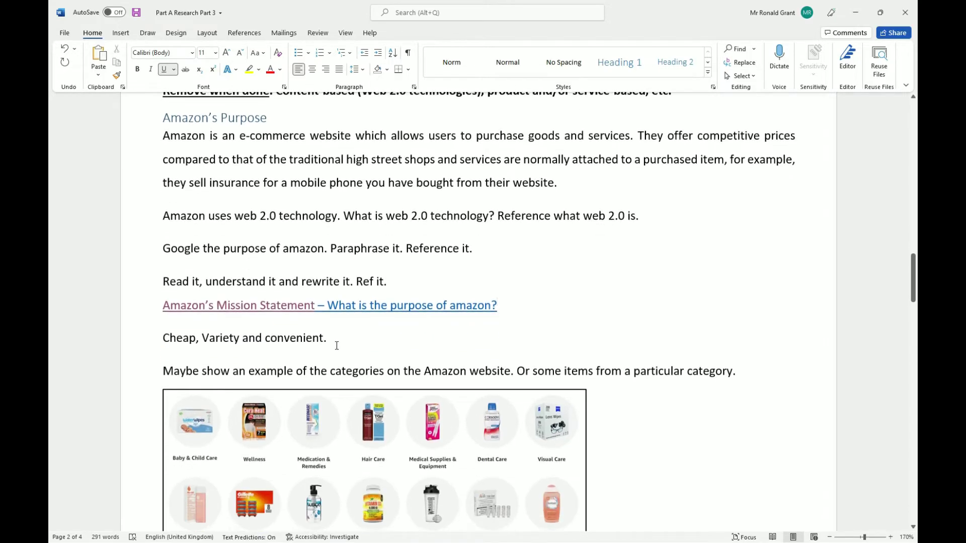
pyautogui.moveTo(328, 342); pyautogui.dragTo(215, 337)
pyautogui.scroll(-2, 217, 333)
pyautogui.click(225, 320)
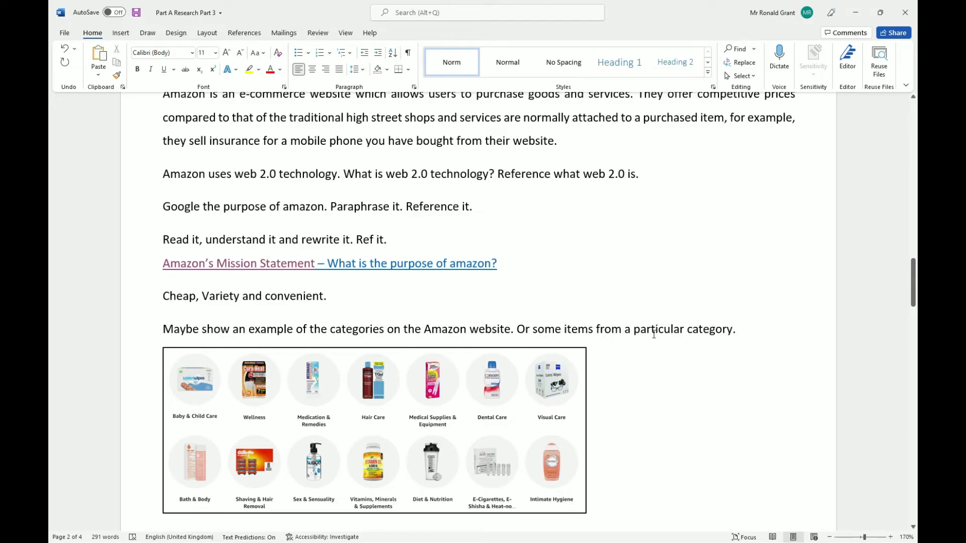
pyautogui.click(565, 406)
pyautogui.scroll(5, 563, 378)
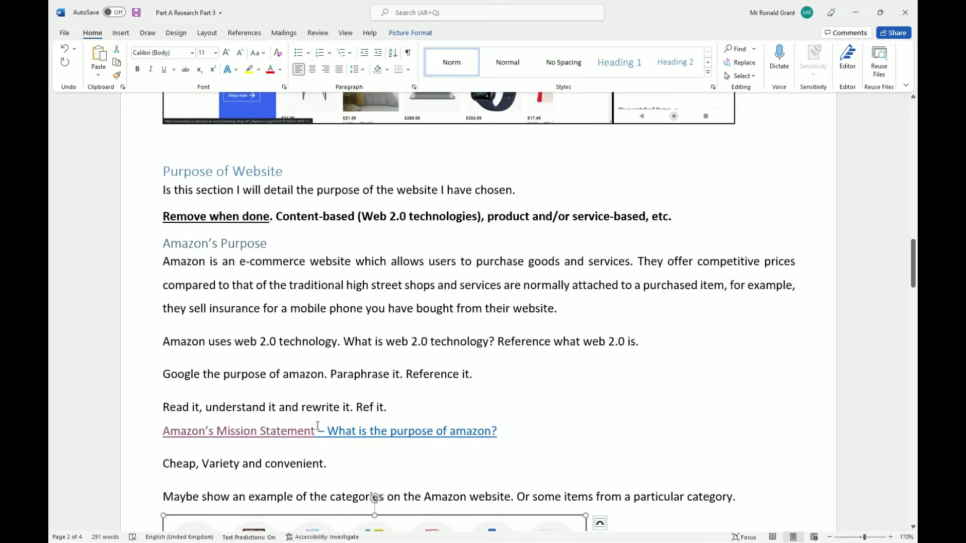
pyautogui.moveTo(164, 190); pyautogui.dragTo(749, 496)
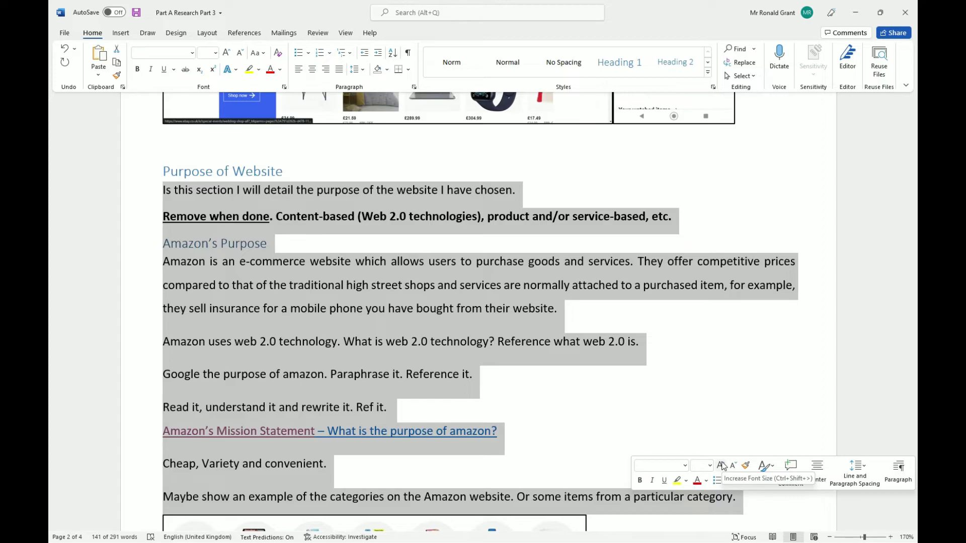
pyautogui.click(602, 397)
pyautogui.scroll(-3, 602, 400)
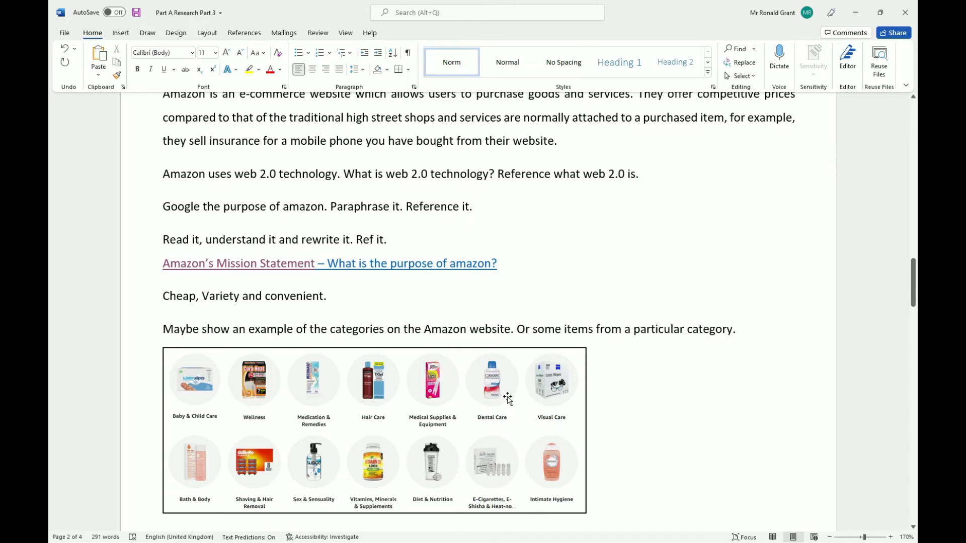
pyautogui.scroll(-4, 508, 399)
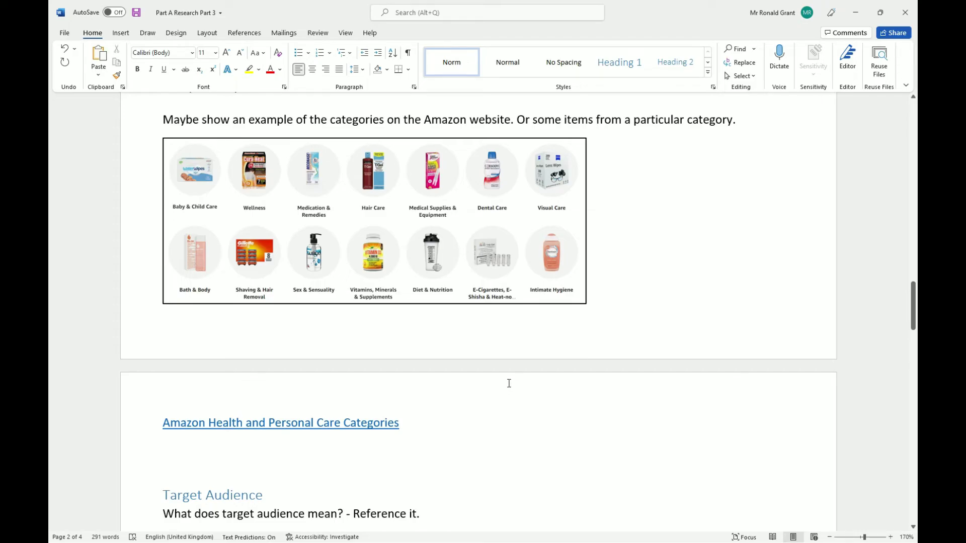
pyautogui.scroll(2, 514, 370)
pyautogui.scroll(8, 513, 370)
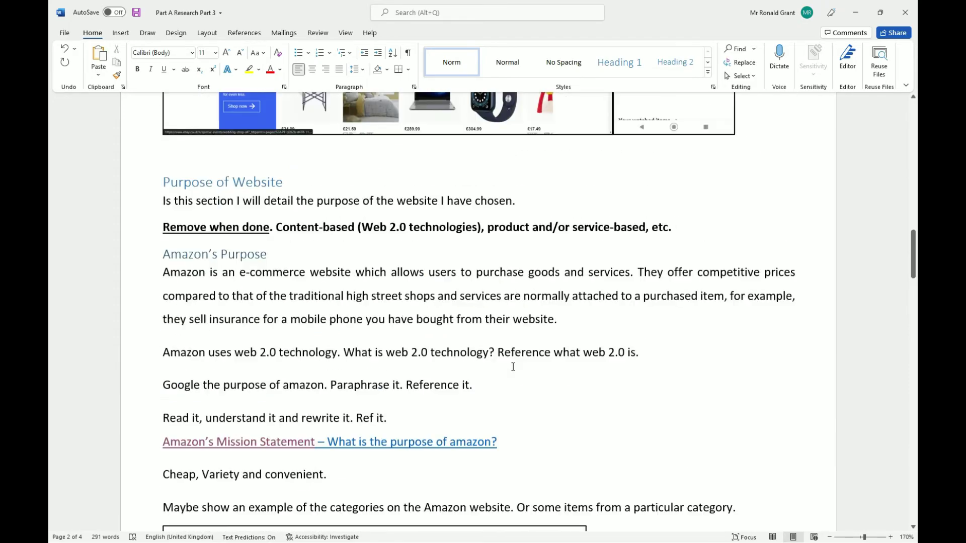
pyautogui.tripleClick(213, 255)
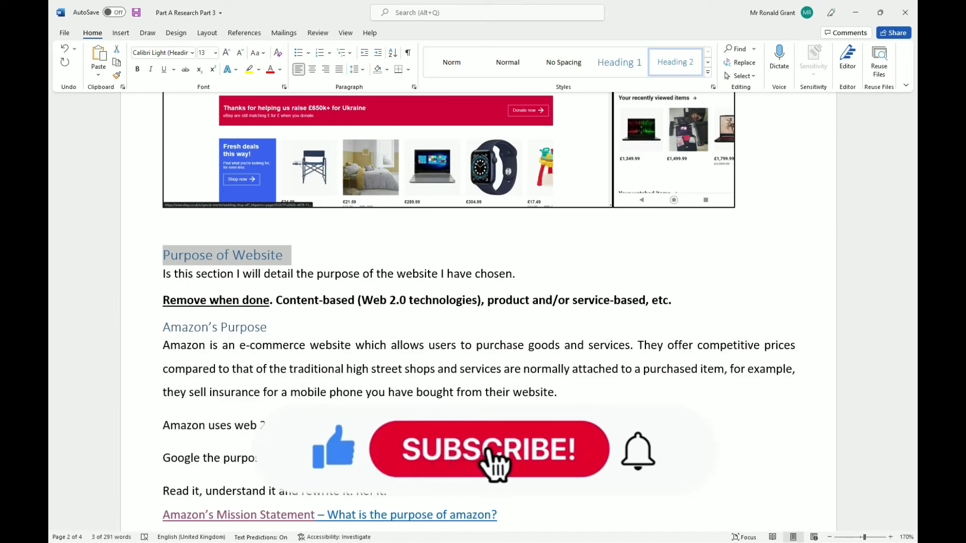
pyautogui.scroll(-12, 362, 396)
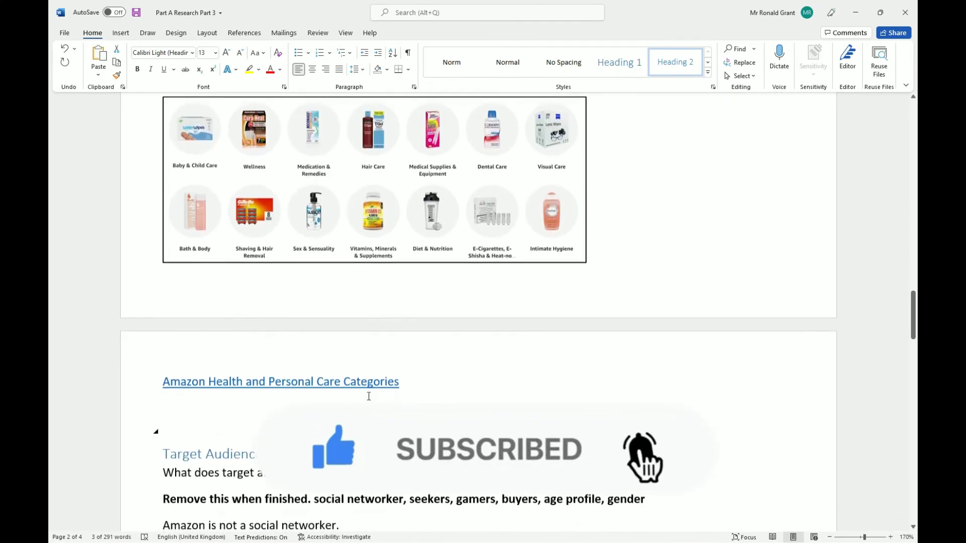
pyautogui.doubleClick(165, 412)
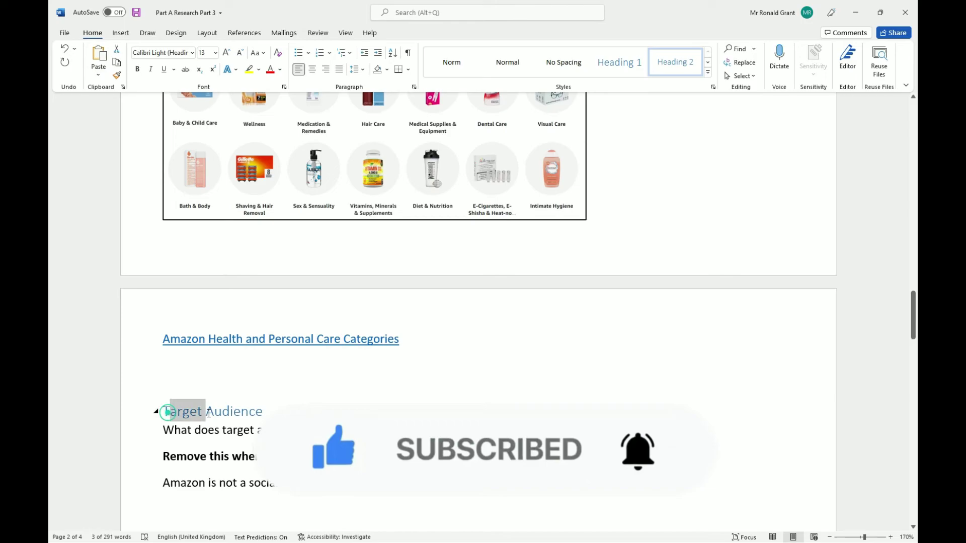
pyautogui.click(166, 429)
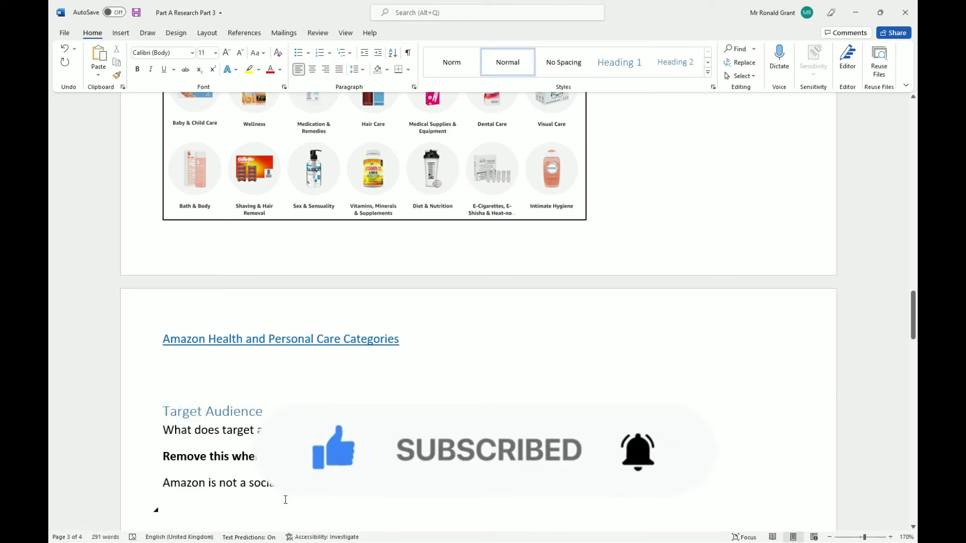